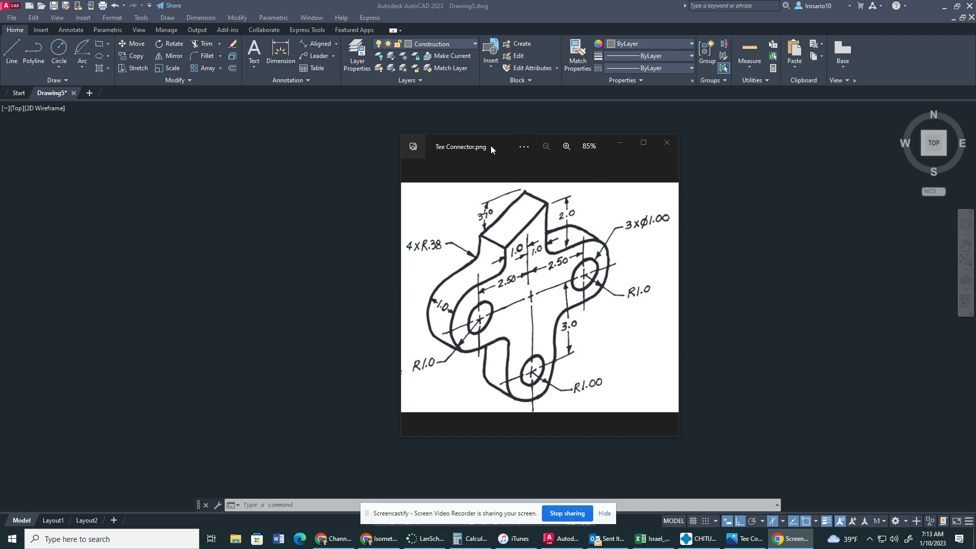
Minimize the Tee Connector.png picture in Photos to reveal the blank Drawing5 workspace.
{"action": "left_click", "coordinate": [619, 142]}
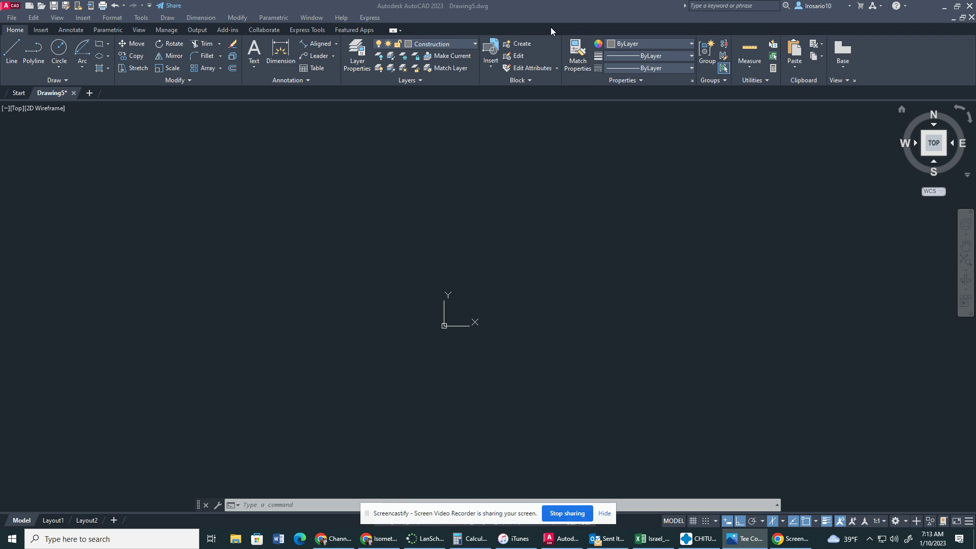
{"action": "left_click", "coordinate": [547, 8]}
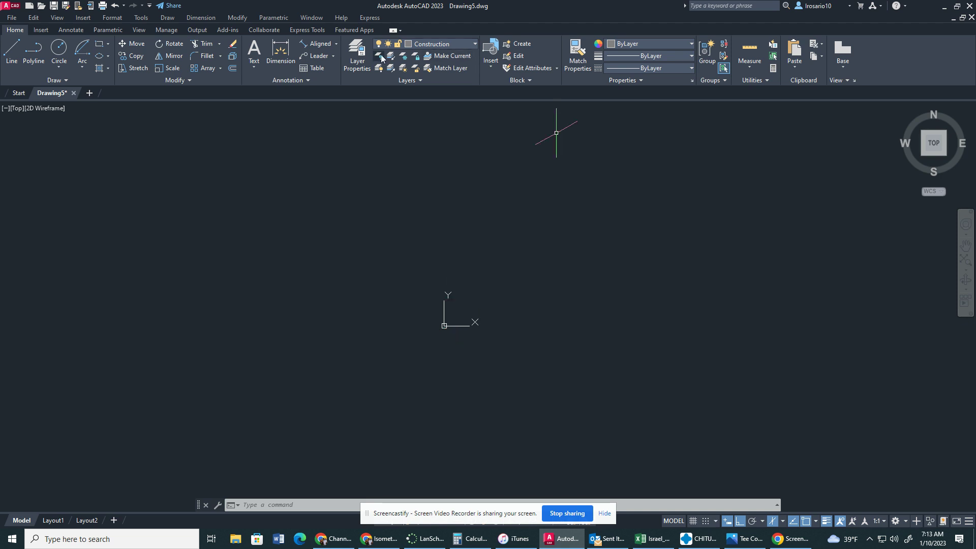
{"action": "left_click", "coordinate": [358, 57]}
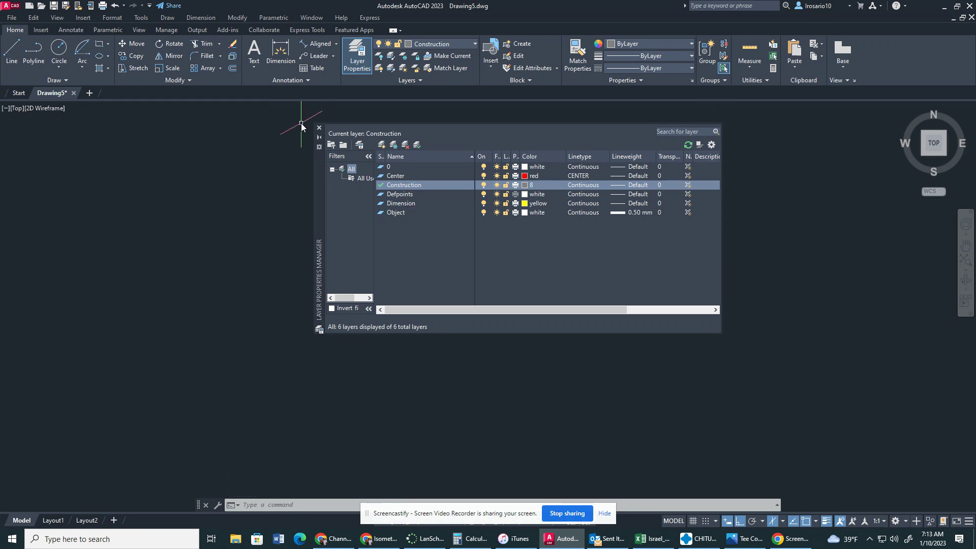
{"action": "left_click", "coordinate": [319, 128]}
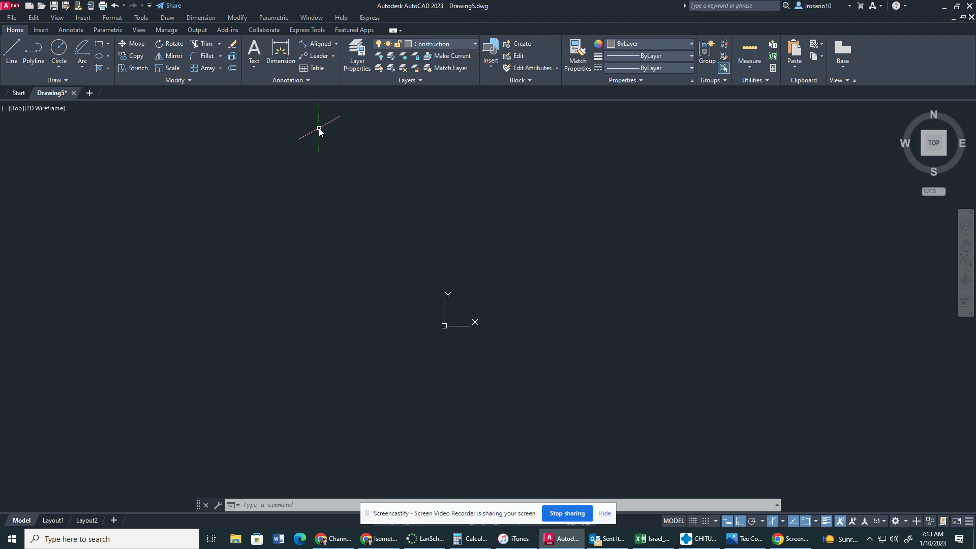
Turn on grid Snap and keep the Right isoplane active.
{"action": "left_click", "coordinate": [12, 51]}
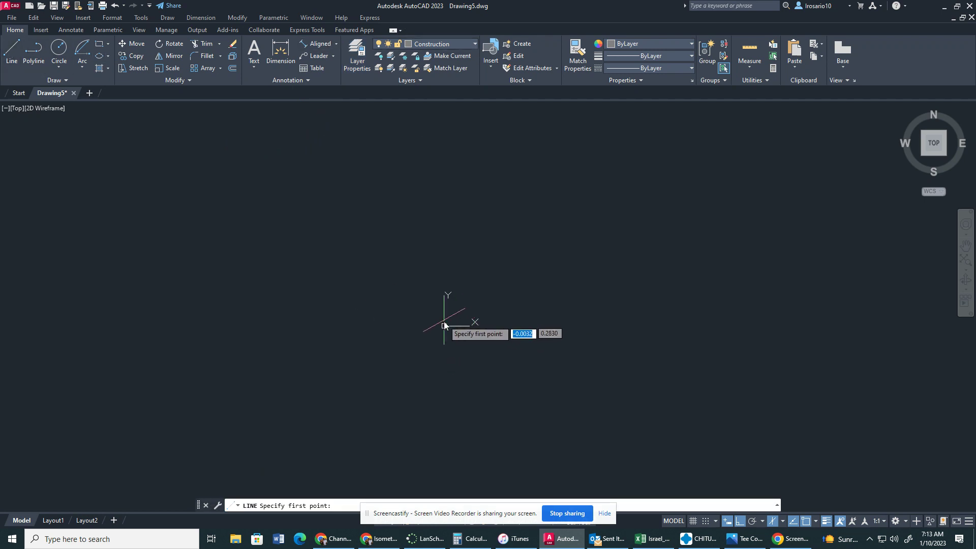
{"action": "left_click", "coordinate": [705, 521]}
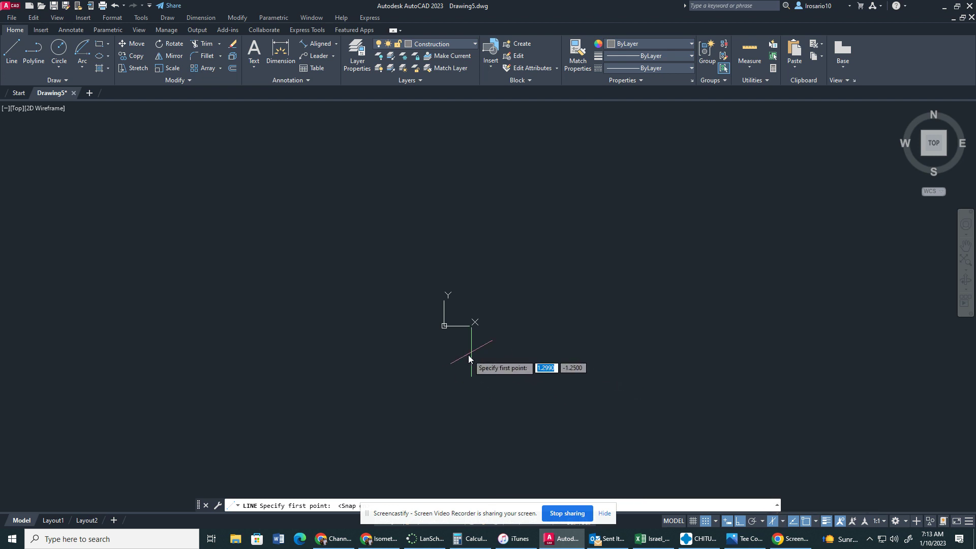
{"action": "left_click", "coordinate": [782, 521]}
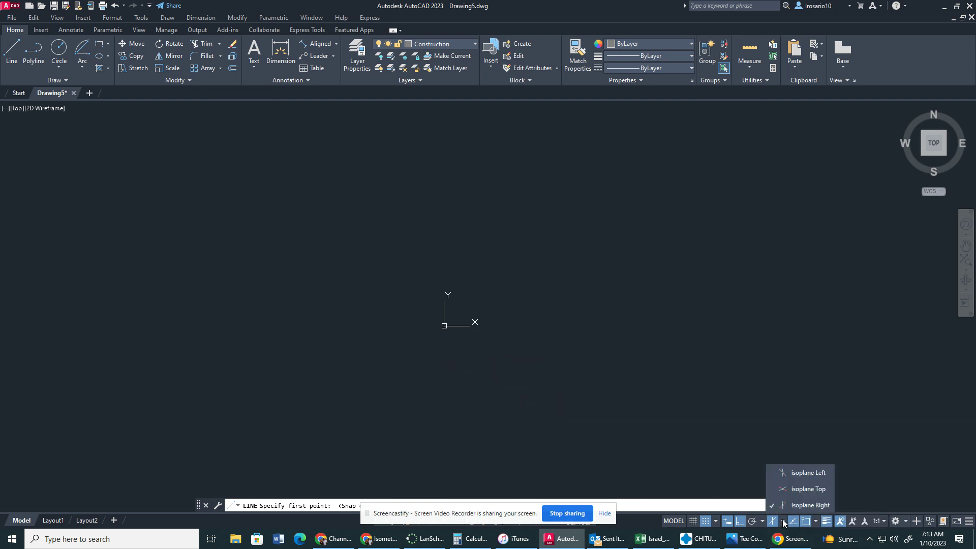
{"action": "left_click", "coordinate": [797, 507]}
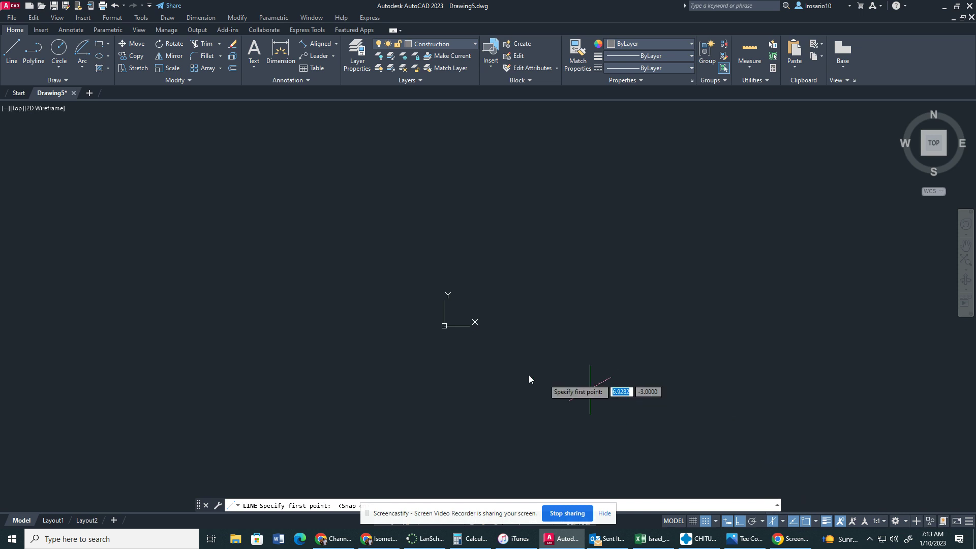
Draw two 2.5-unit lines from the origin, one up-right and one down-left.
{"action": "left_click", "coordinate": [12, 50]}
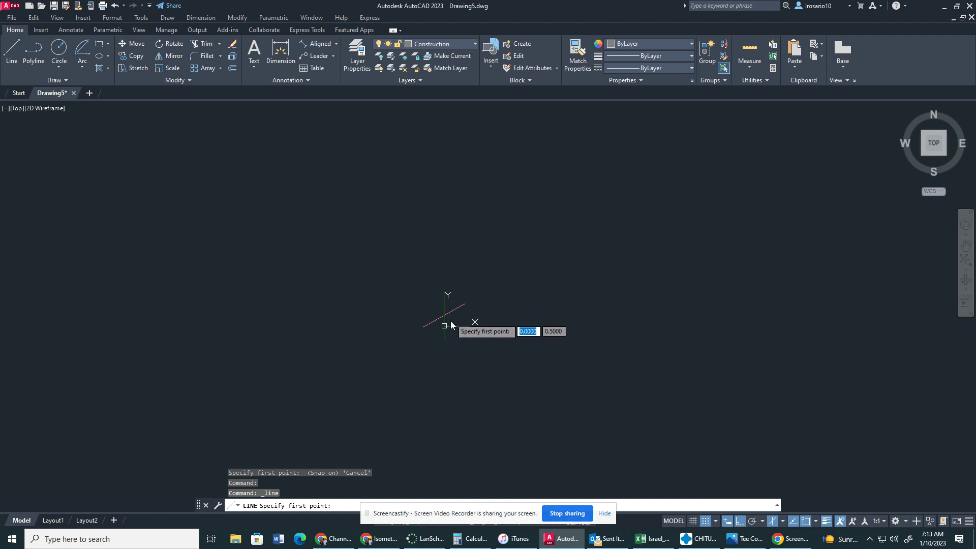
{"action": "left_click", "coordinate": [448, 327]}
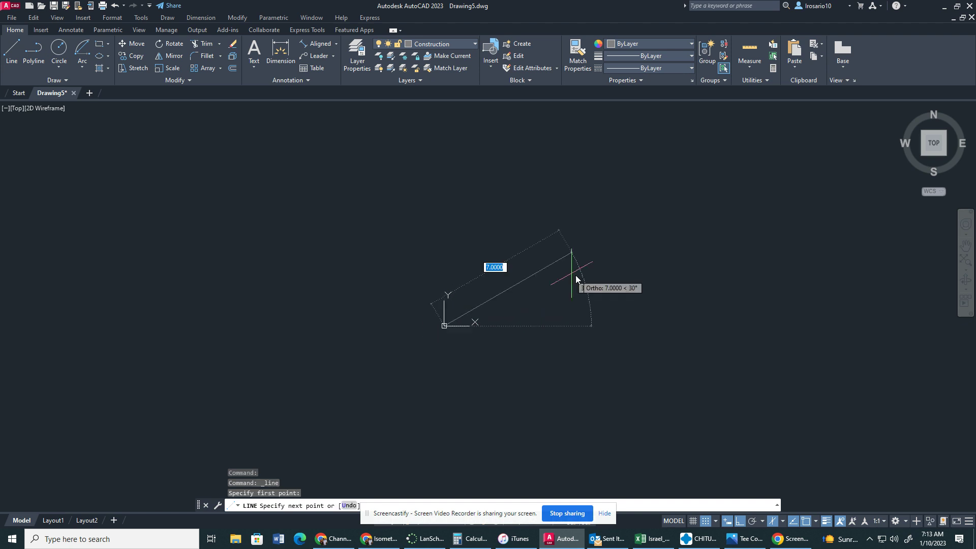
{"action": "type", "text": "2.5"}
{"action": "key", "text": "Return"}
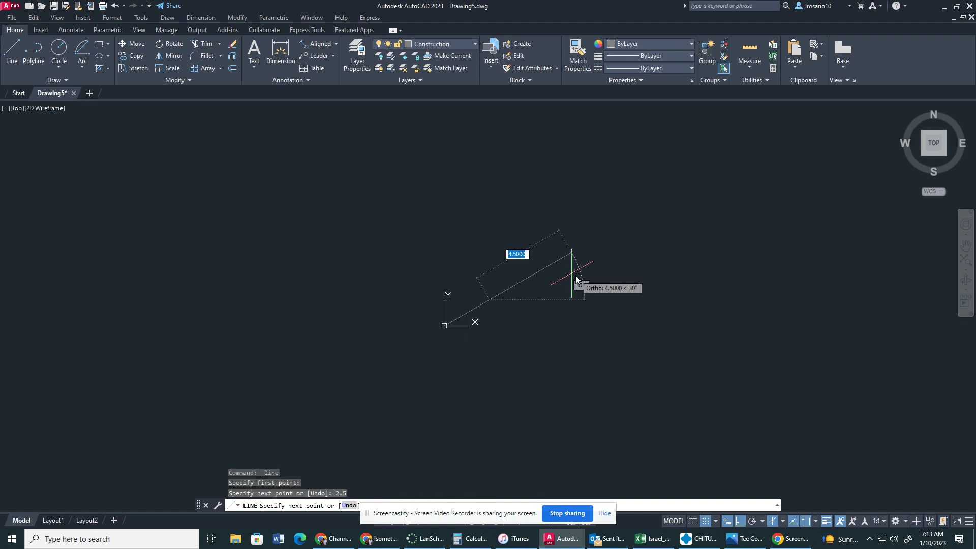
{"action": "key", "text": "Escape"}
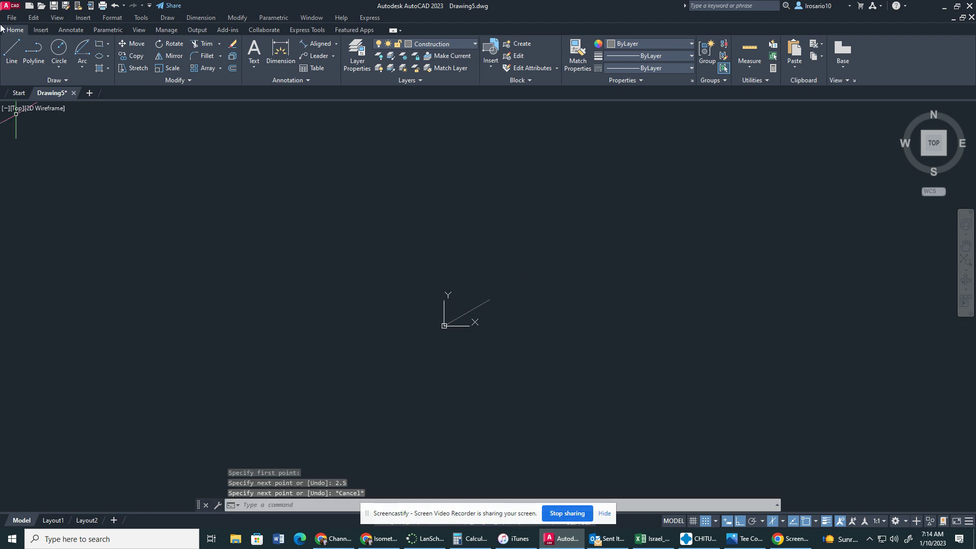
{"action": "left_click", "coordinate": [12, 51]}
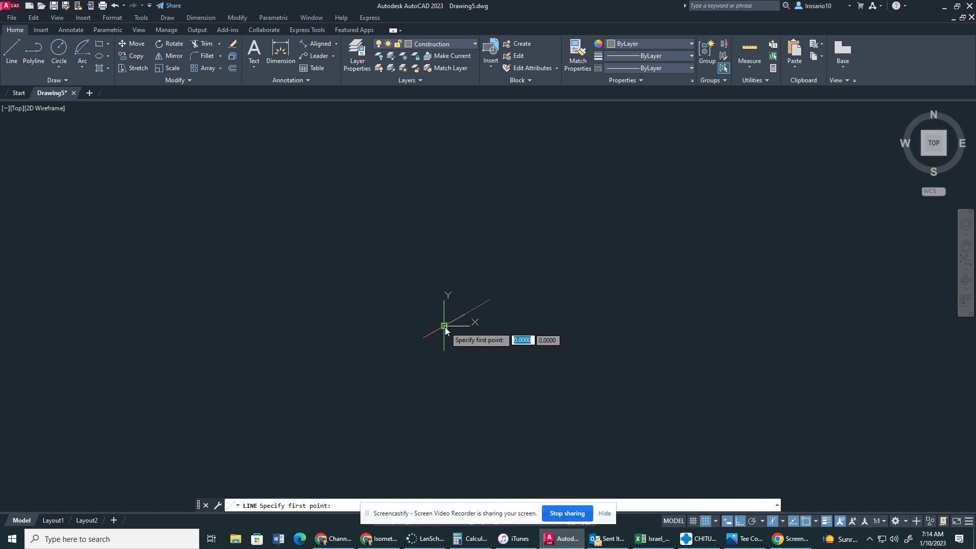
{"action": "left_click", "coordinate": [444, 330]}
{"action": "type", "text": "2.5"}
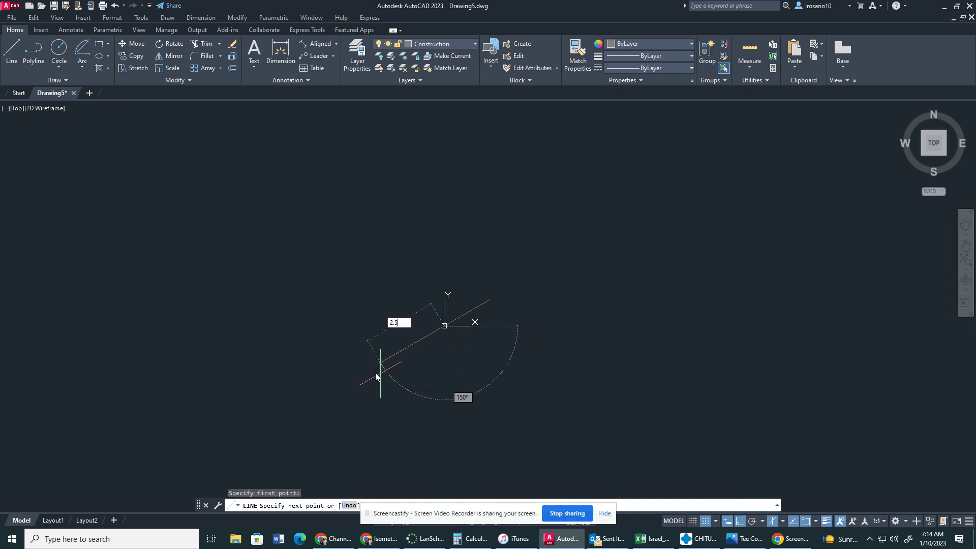
{"action": "key", "text": "Return"}
{"action": "key", "text": "Escape"}
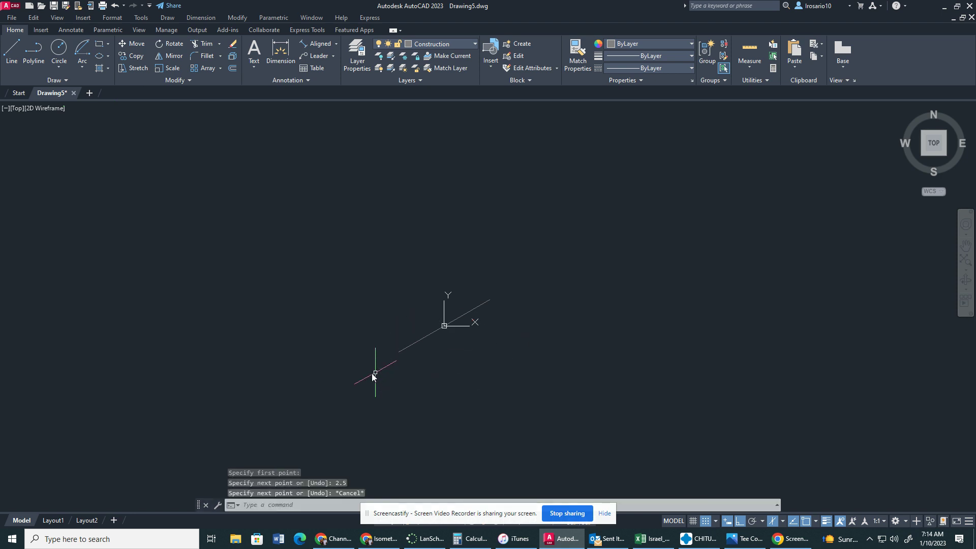
Draw a 3-unit line straight down from the origin.
{"action": "left_click", "coordinate": [11, 51]}
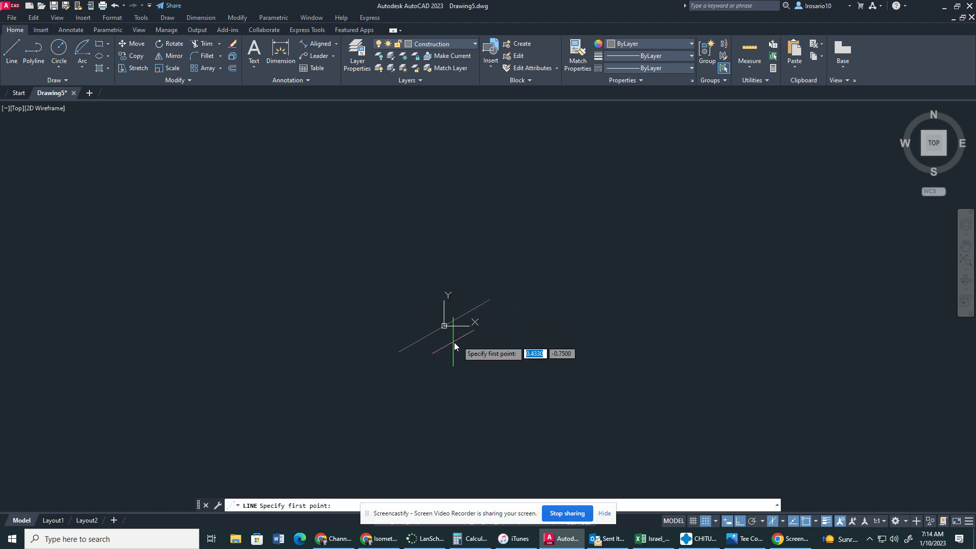
{"action": "left_click", "coordinate": [438, 327]}
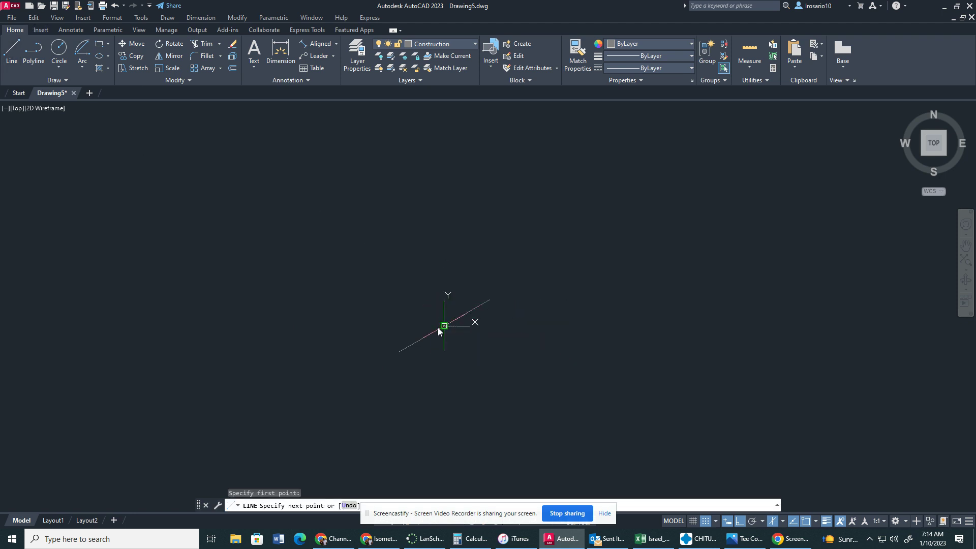
{"action": "type", "text": "3"}
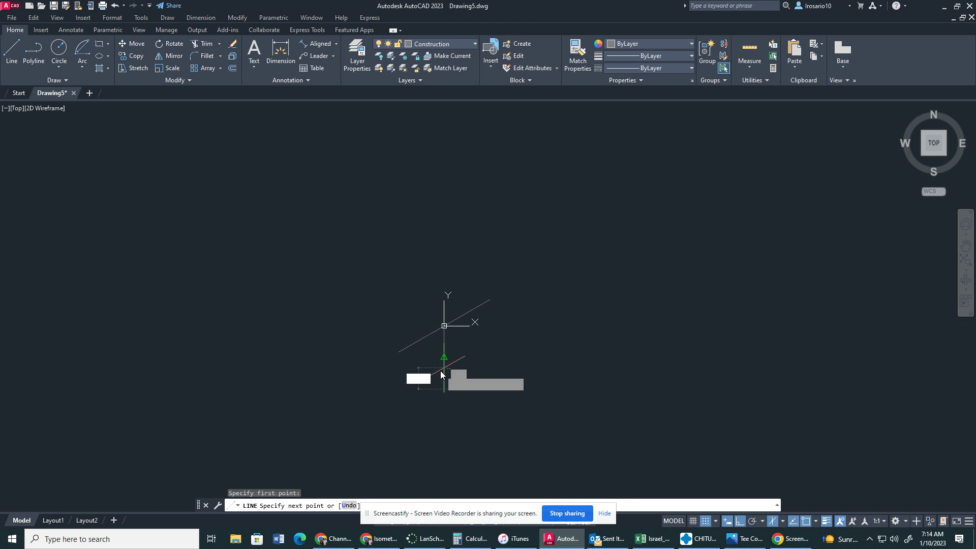
{"action": "key", "text": "Return"}
{"action": "key", "text": "Escape"}
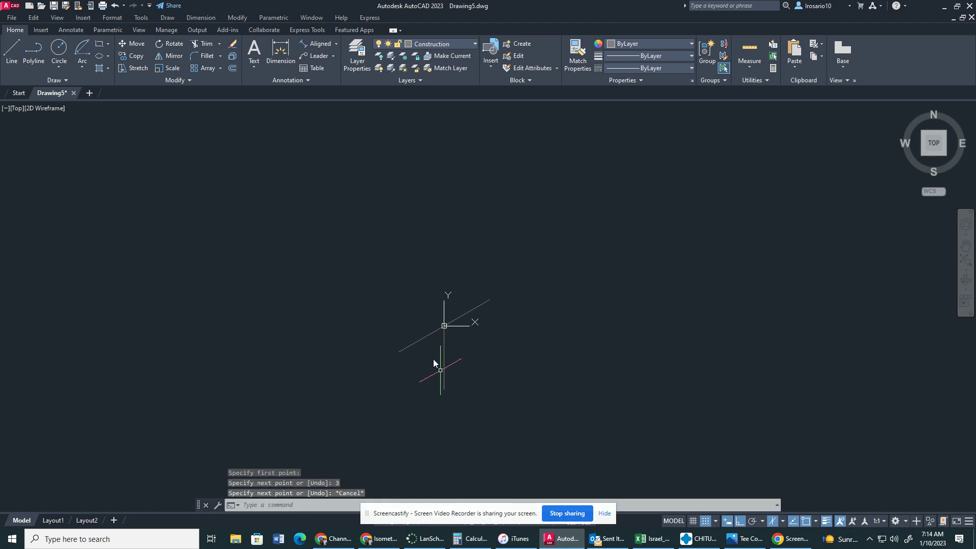
{"action": "scroll", "coordinate": [404, 390], "scroll_direction": "up", "scroll_amount": 2}
{"action": "scroll", "coordinate": [404, 388], "scroll_direction": "up", "scroll_amount": 2}
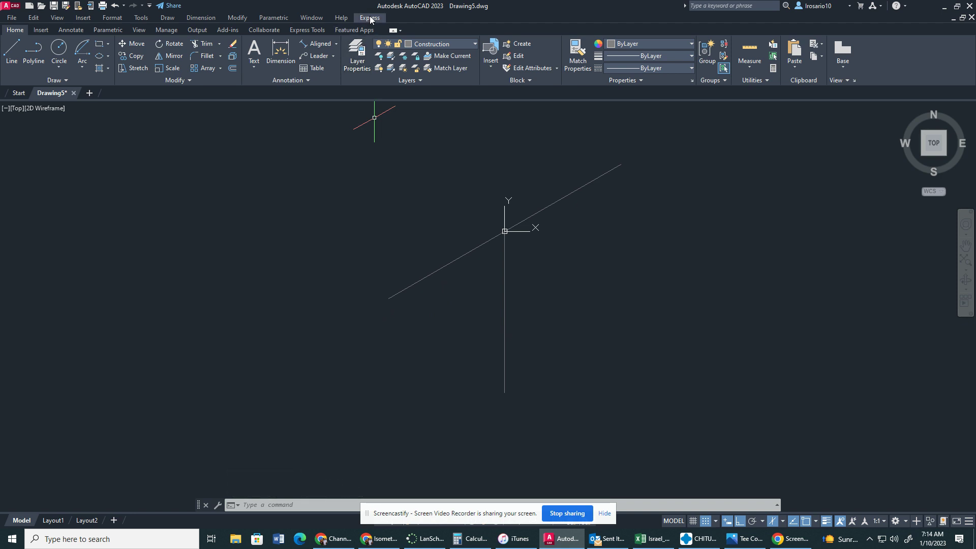
Try a radius-2 isocircle at the upper-right end, undo it, and recenter the view.
{"action": "left_click", "coordinate": [109, 56]}
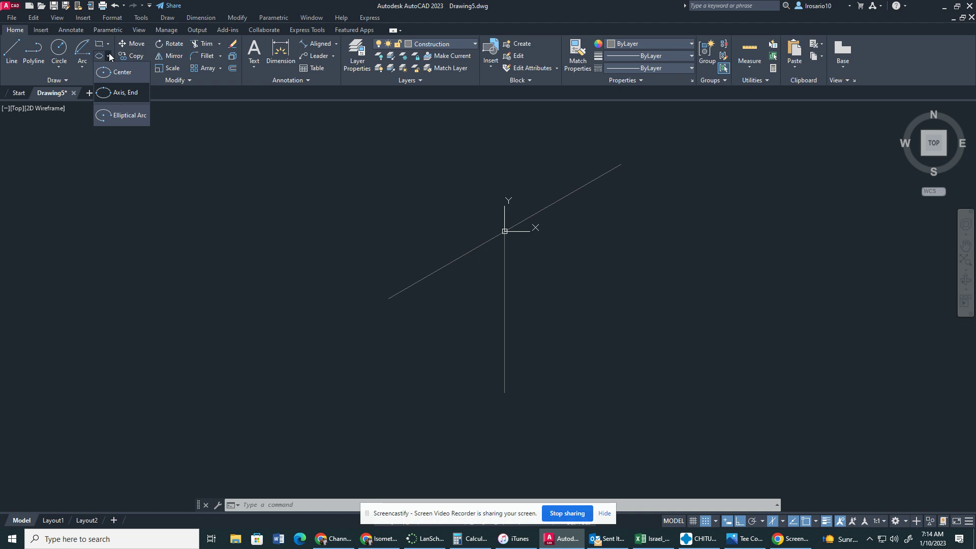
{"action": "left_click", "coordinate": [111, 93]}
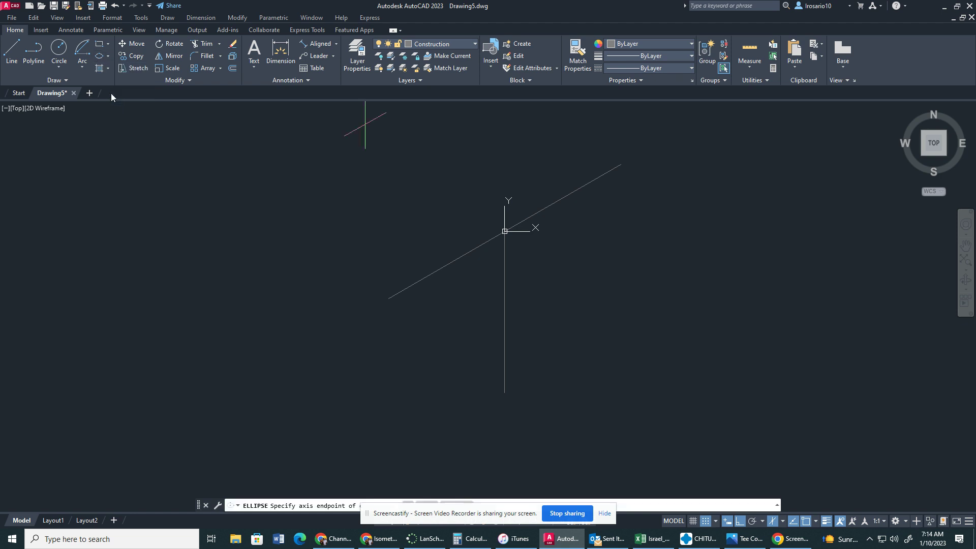
{"action": "left_click", "coordinate": [604, 513]}
{"action": "left_click", "coordinate": [456, 505]}
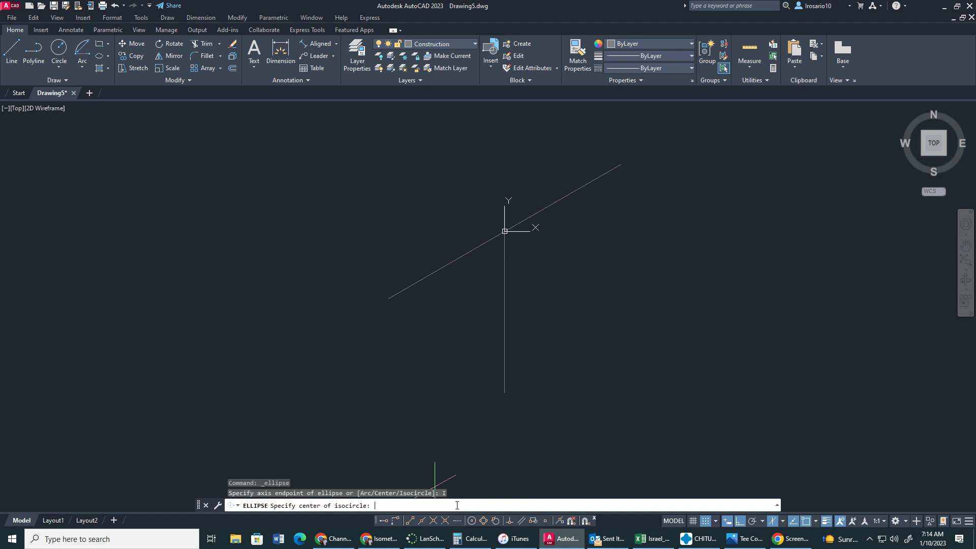
{"action": "left_click", "coordinate": [621, 165]}
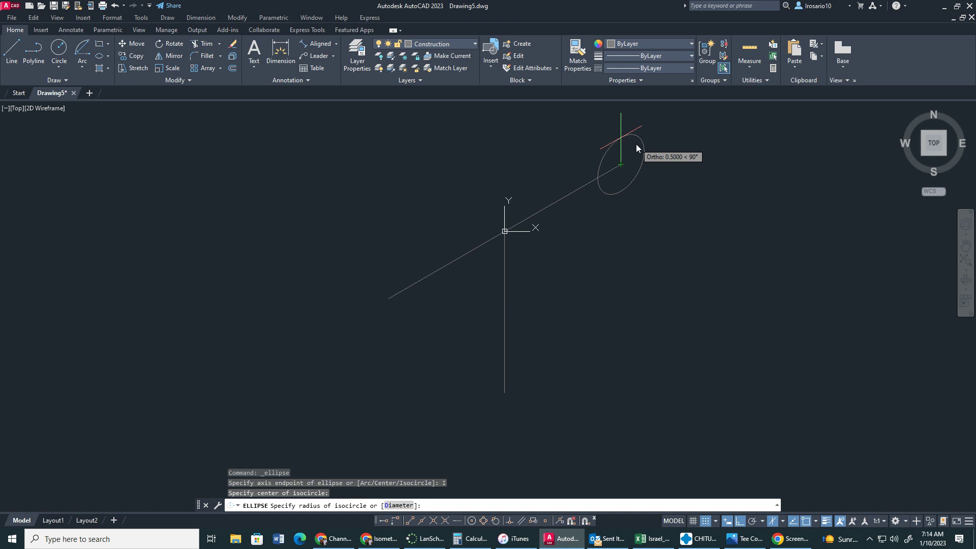
{"action": "type", "text": "2"}
{"action": "key", "text": "Return"}
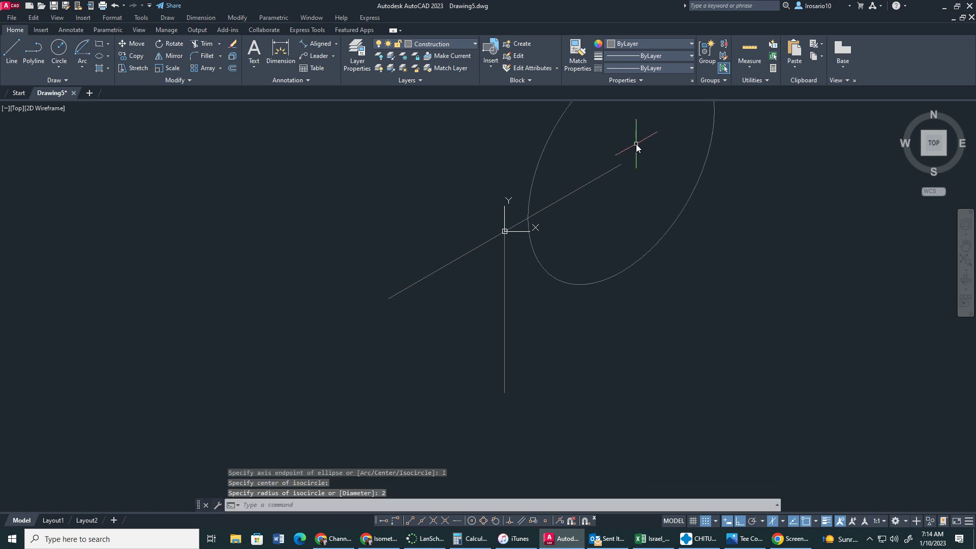
{"action": "key", "text": "ctrl+z"}
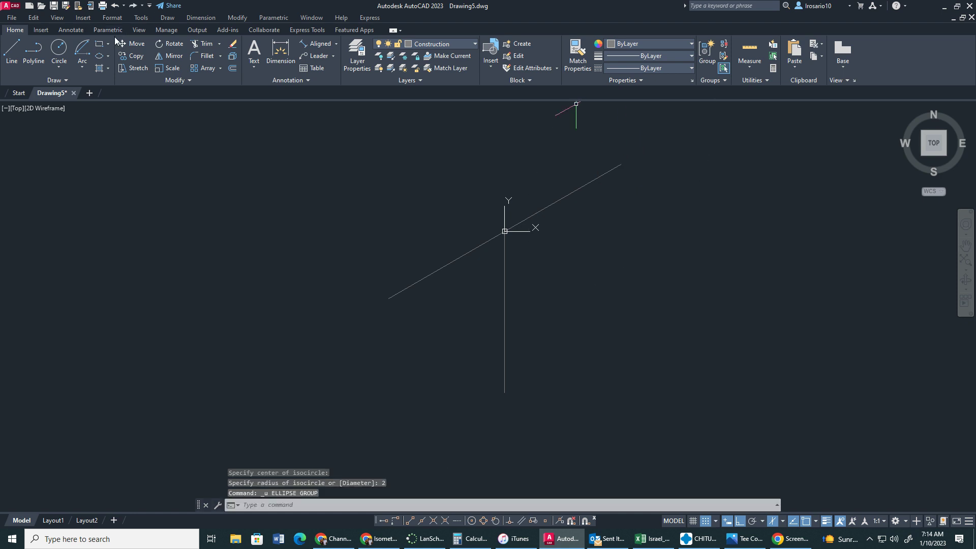
{"action": "middle_click_drag", "start_coordinate": [364, 222], "coordinate": [336, 274]}
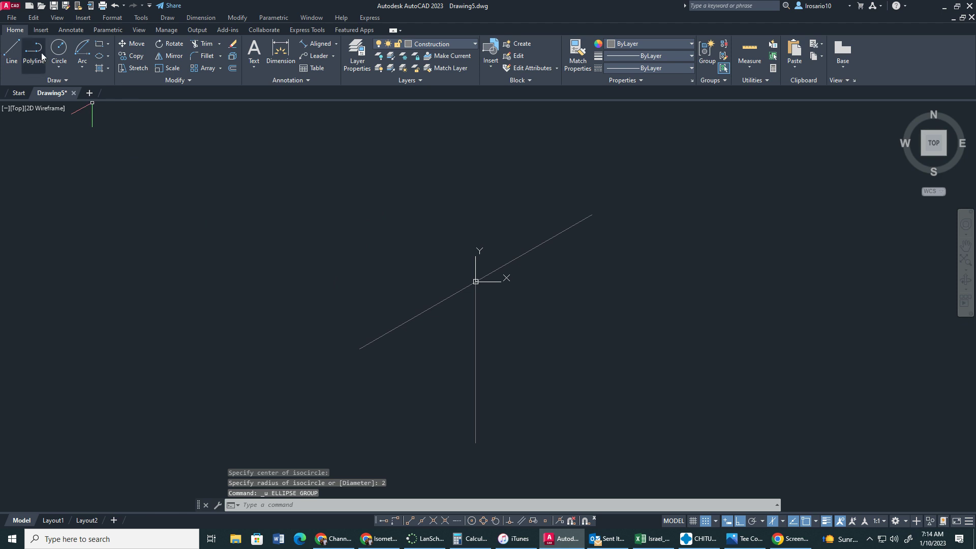
Draw a diameter-2 isocircle at the upper-right line end.
{"action": "left_click", "coordinate": [108, 57]}
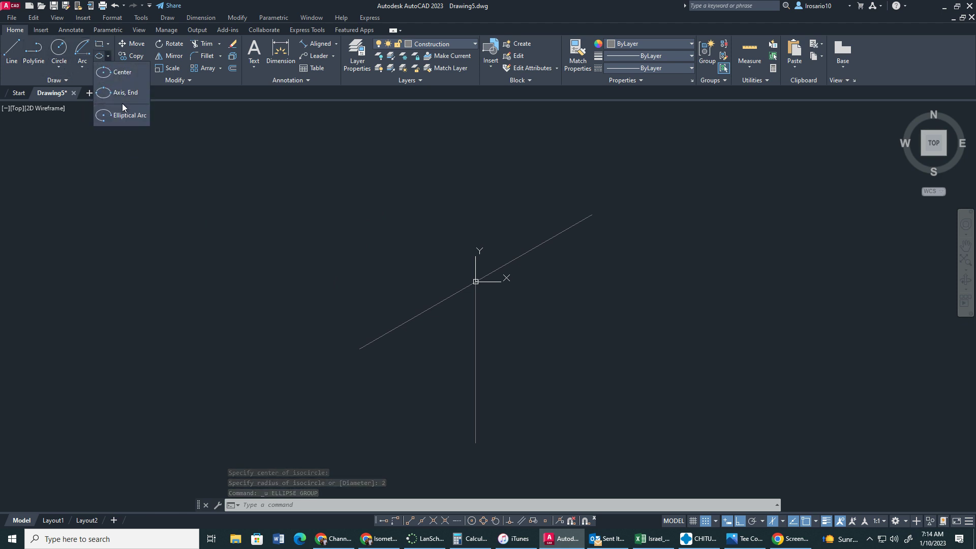
{"action": "left_click", "coordinate": [123, 93]}
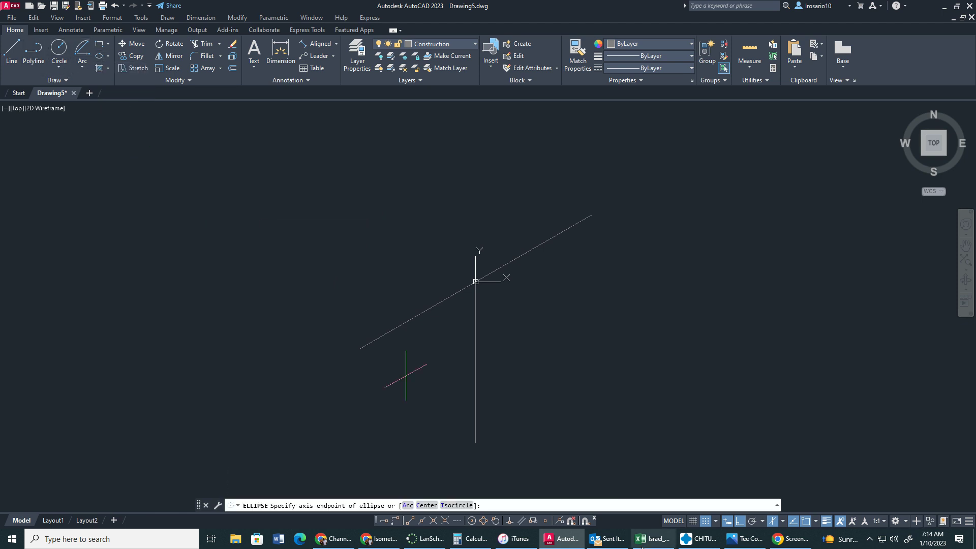
{"action": "left_click", "coordinate": [456, 505]}
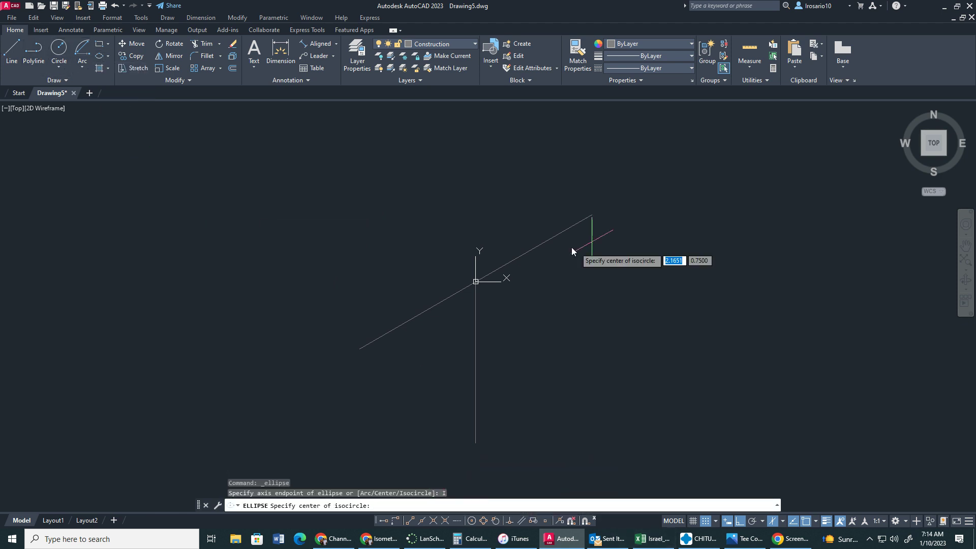
{"action": "left_click", "coordinate": [590, 217]}
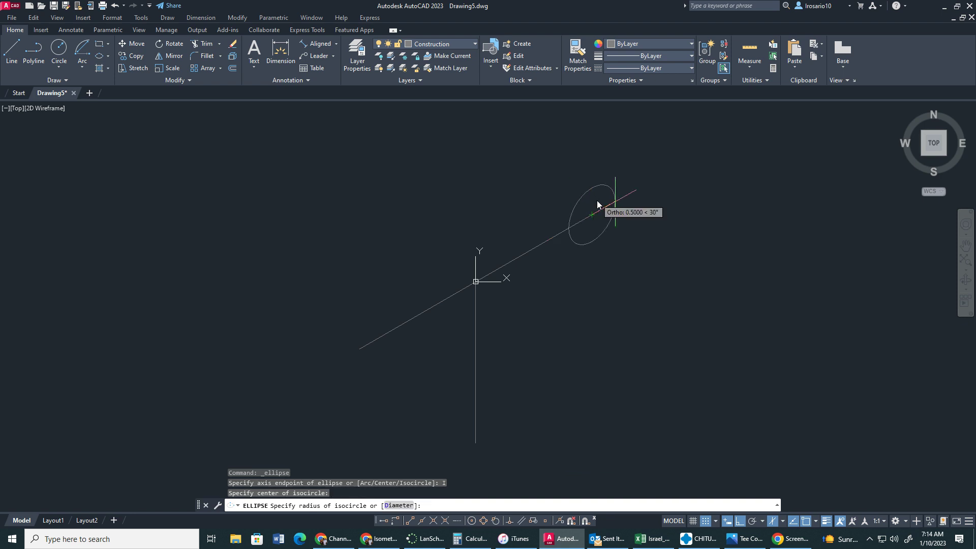
{"action": "left_click", "coordinate": [399, 505]}
{"action": "type", "text": "2"}
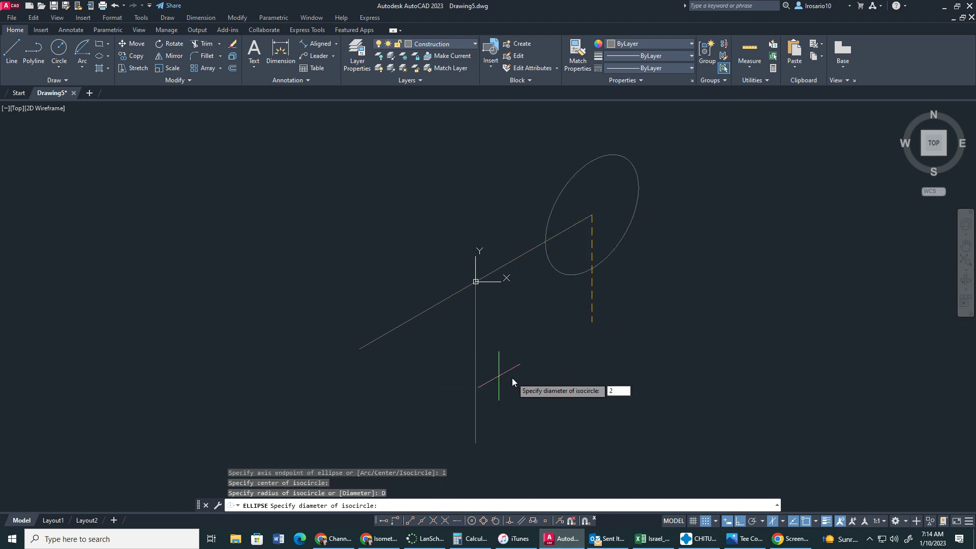
{"action": "key", "text": "Return"}
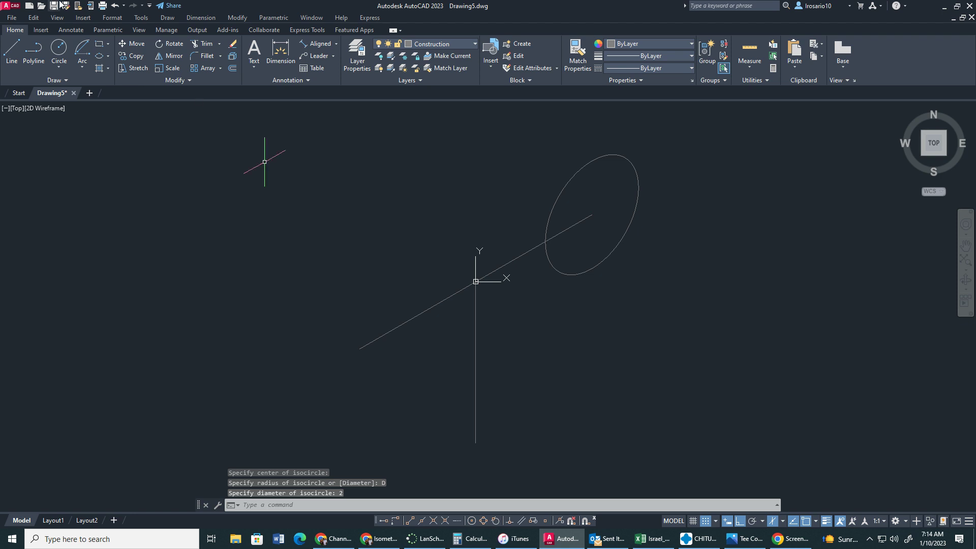
Add a concentric diameter-1 isocircle inside the upper-right one.
{"action": "left_click", "coordinate": [104, 54]}
{"action": "left_click", "coordinate": [108, 56]}
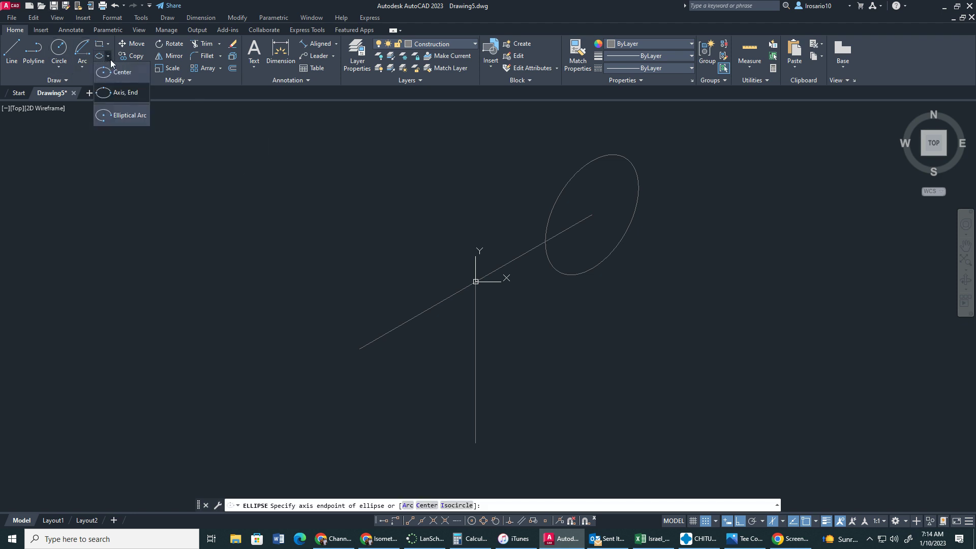
{"action": "left_click", "coordinate": [117, 96]}
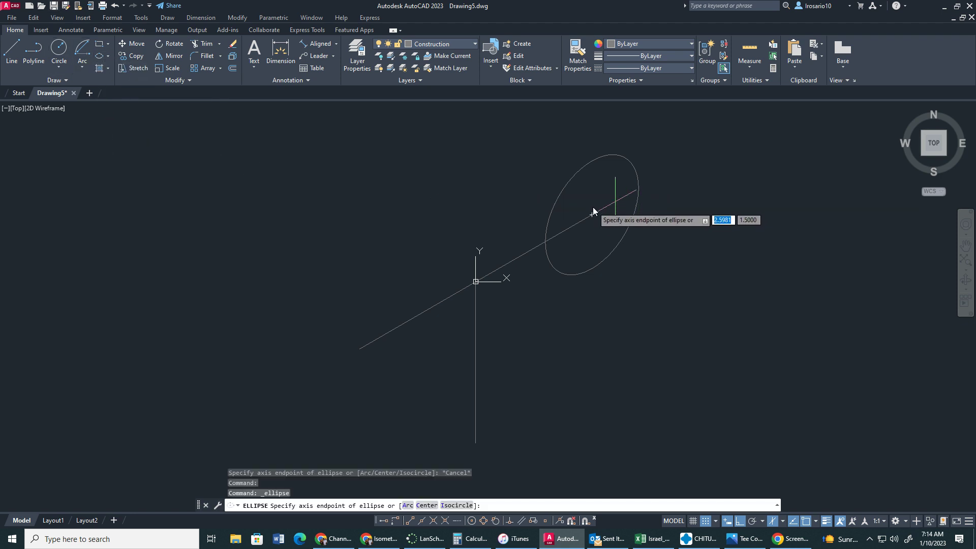
{"action": "left_click", "coordinate": [578, 221]}
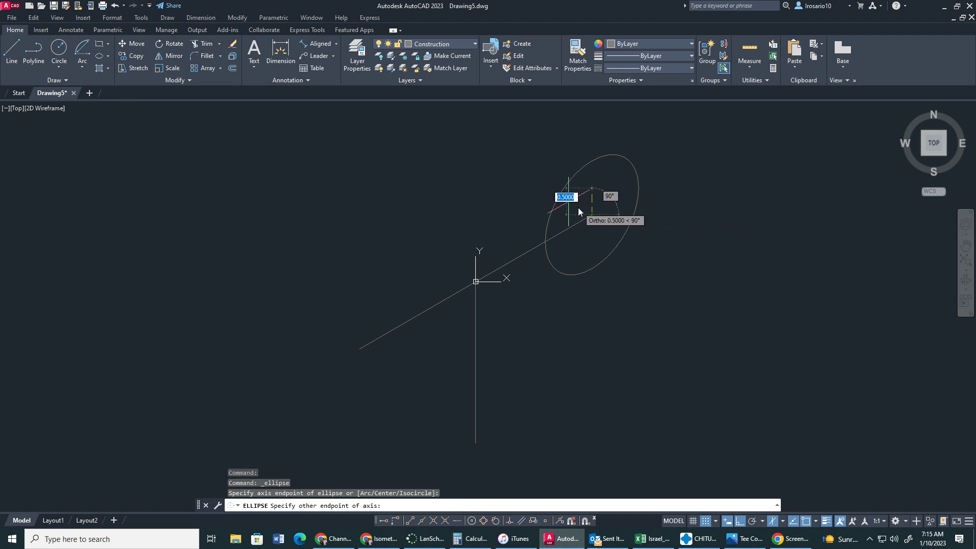
{"action": "key", "text": "Escape"}
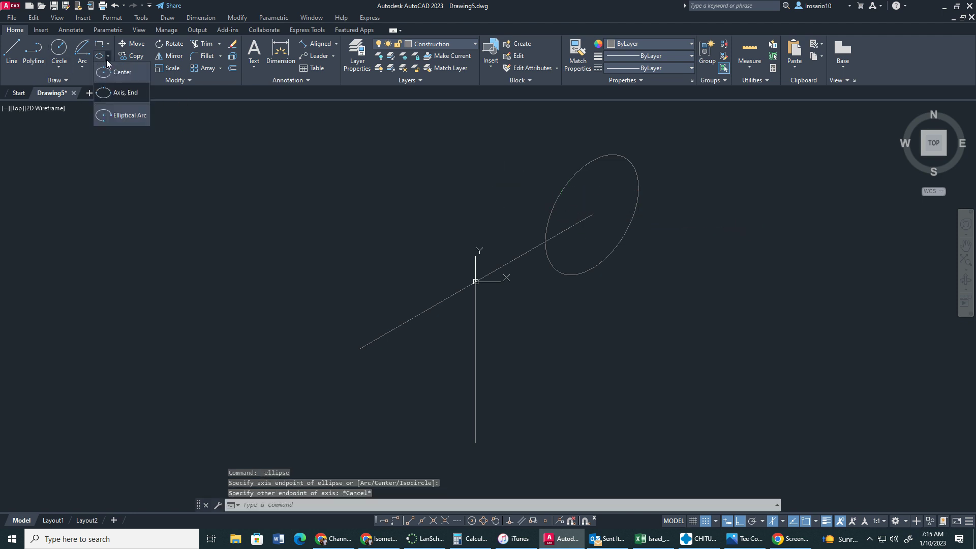
{"action": "key", "text": "Return"}
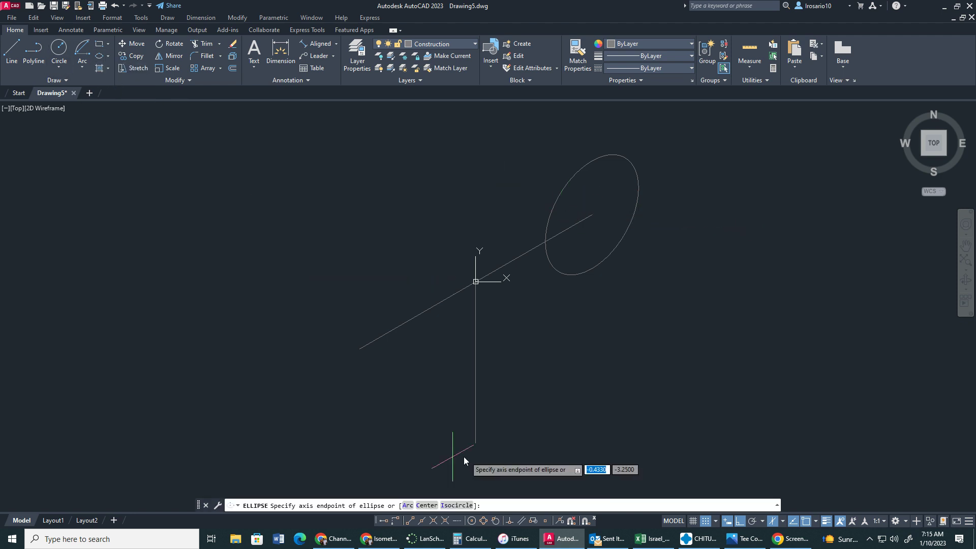
{"action": "left_click", "coordinate": [458, 504]}
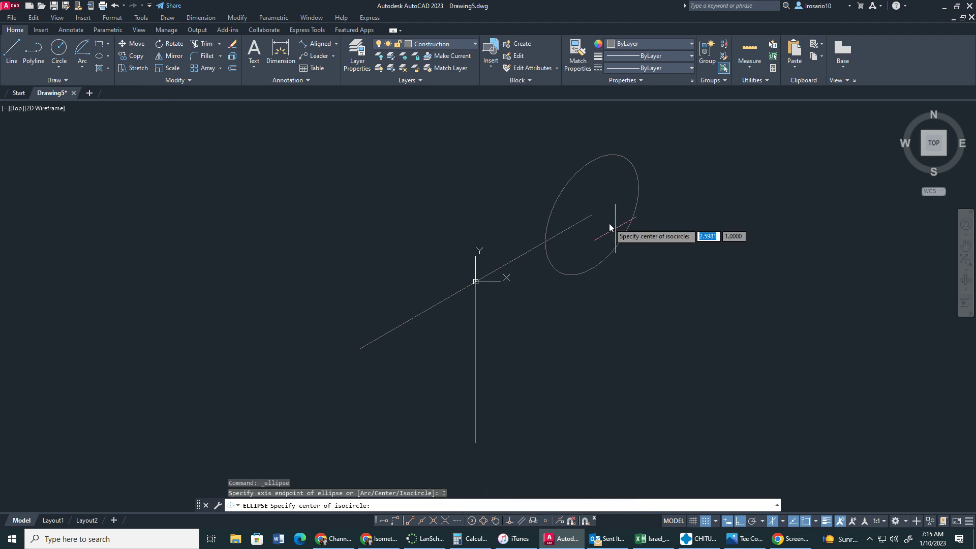
{"action": "left_click", "coordinate": [591, 215]}
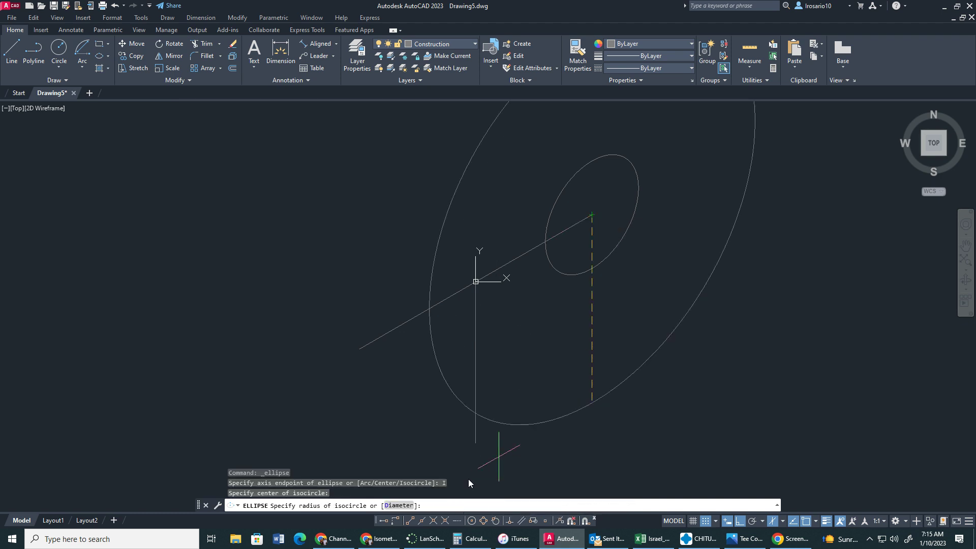
{"action": "left_click", "coordinate": [399, 505]}
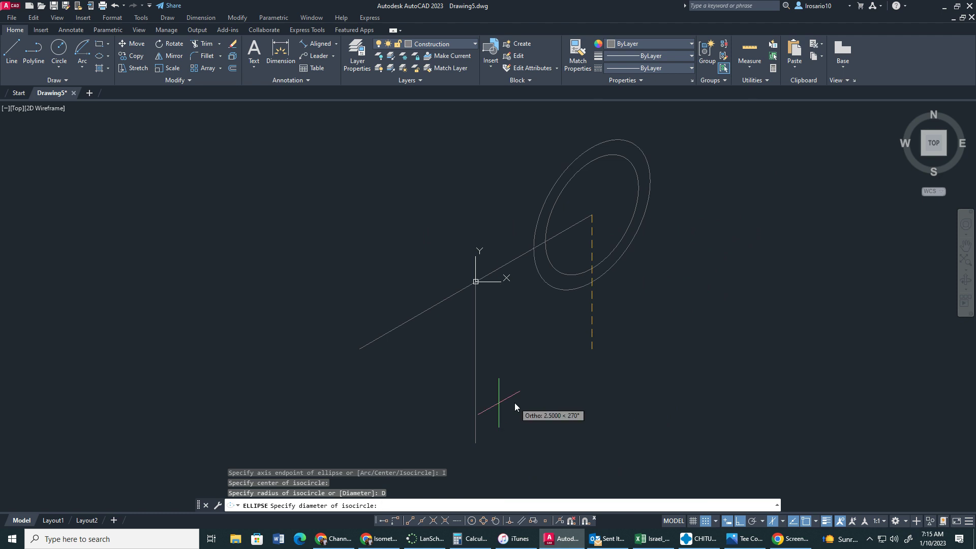
{"action": "type", "text": "1"}
{"action": "key", "text": "Return"}
{"action": "key", "text": "Escape"}
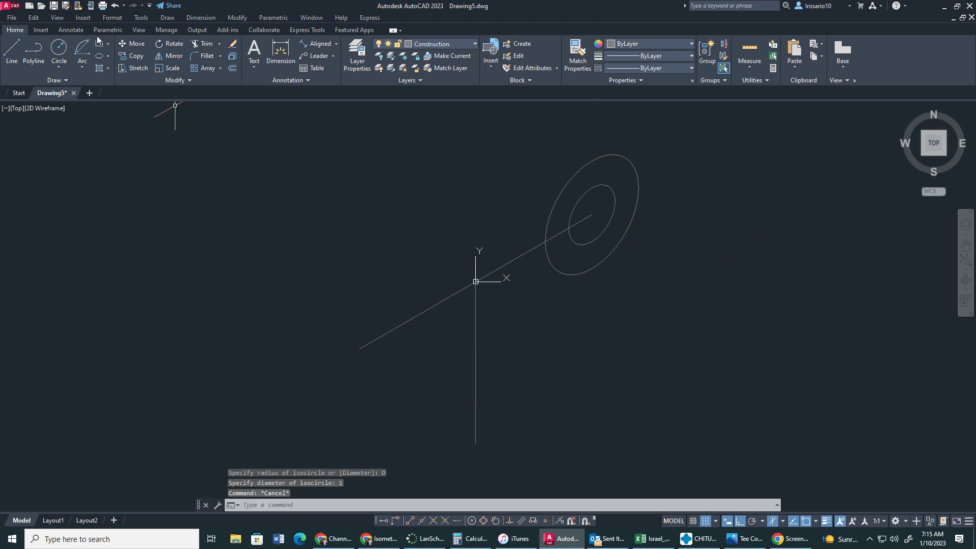
Draw a diameter-2 isocircle at the lower-left line end.
{"action": "left_click", "coordinate": [107, 56]}
{"action": "left_click", "coordinate": [115, 78]}
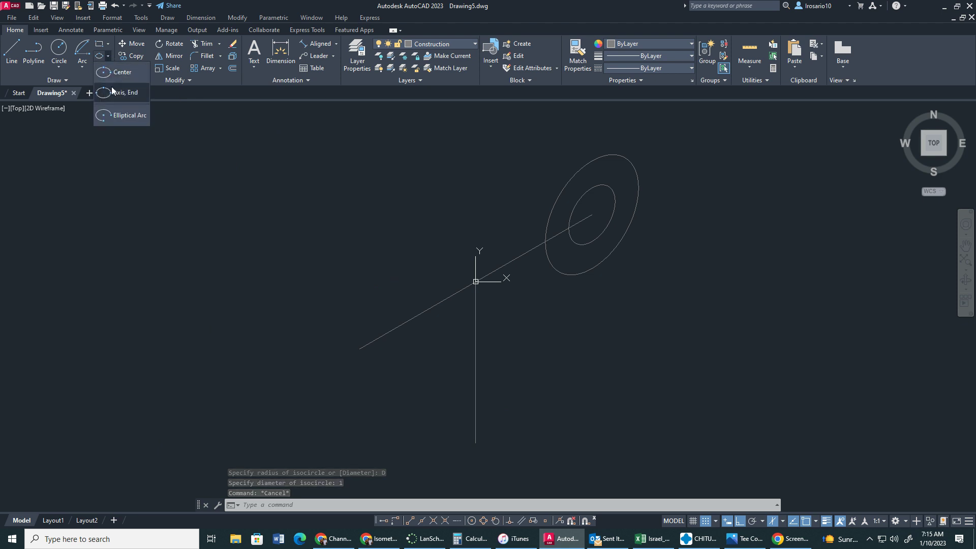
{"action": "left_click", "coordinate": [455, 505]}
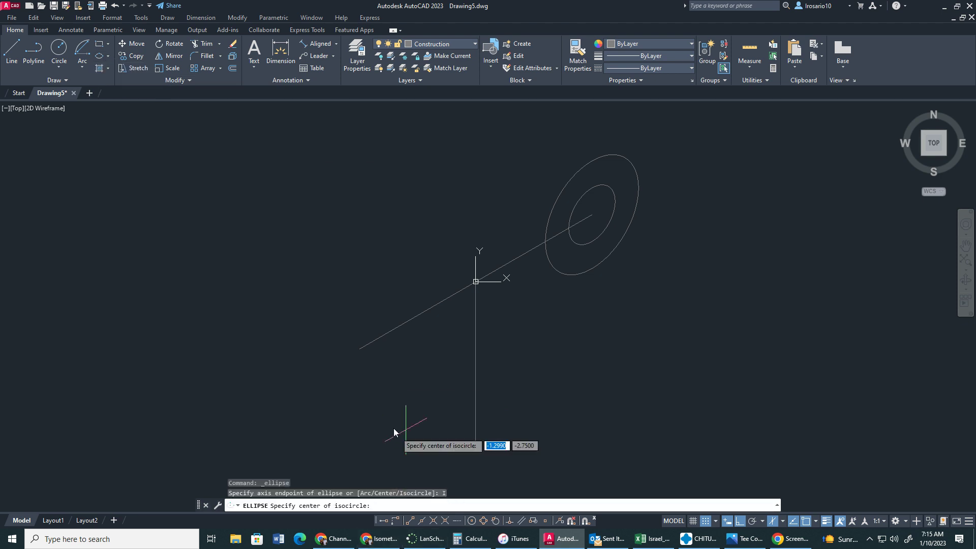
{"action": "left_click", "coordinate": [360, 349]}
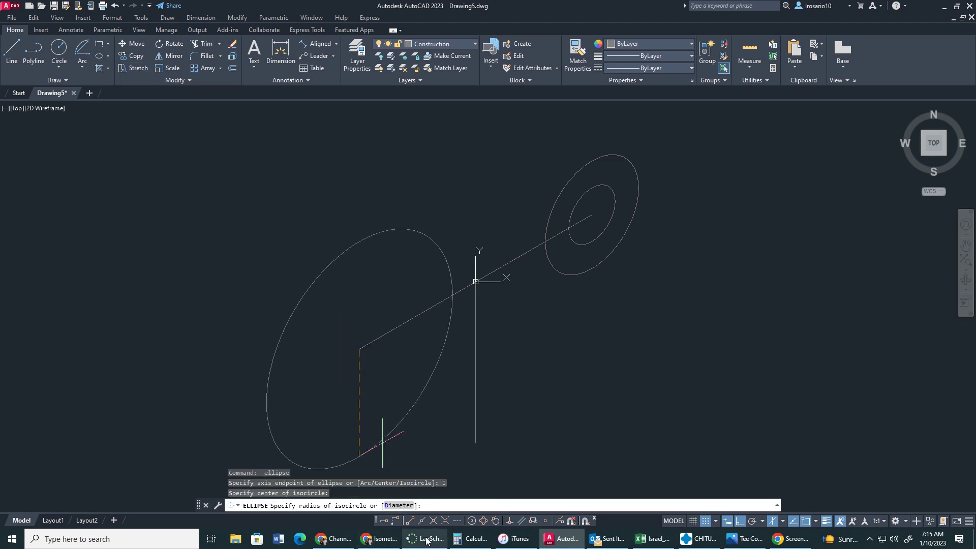
{"action": "left_click", "coordinate": [399, 505]}
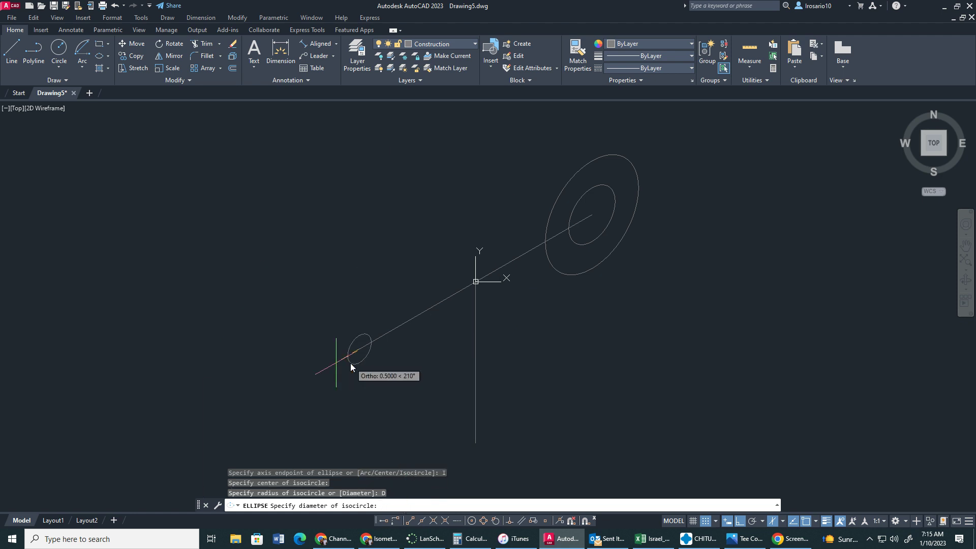
{"action": "type", "text": "2"}
{"action": "key", "text": "Return"}
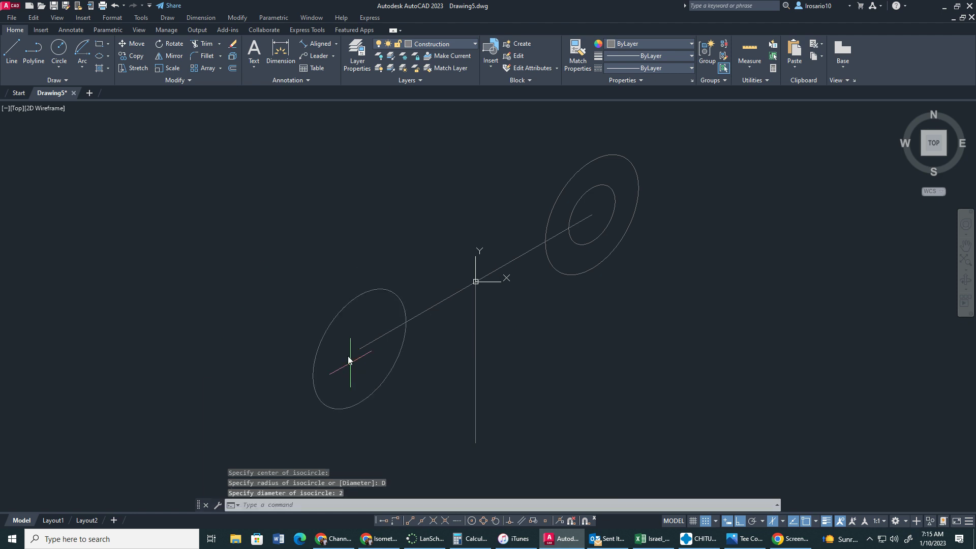
Add a concentric diameter-1 isocircle inside the lower-left one.
{"action": "left_click", "coordinate": [107, 56]}
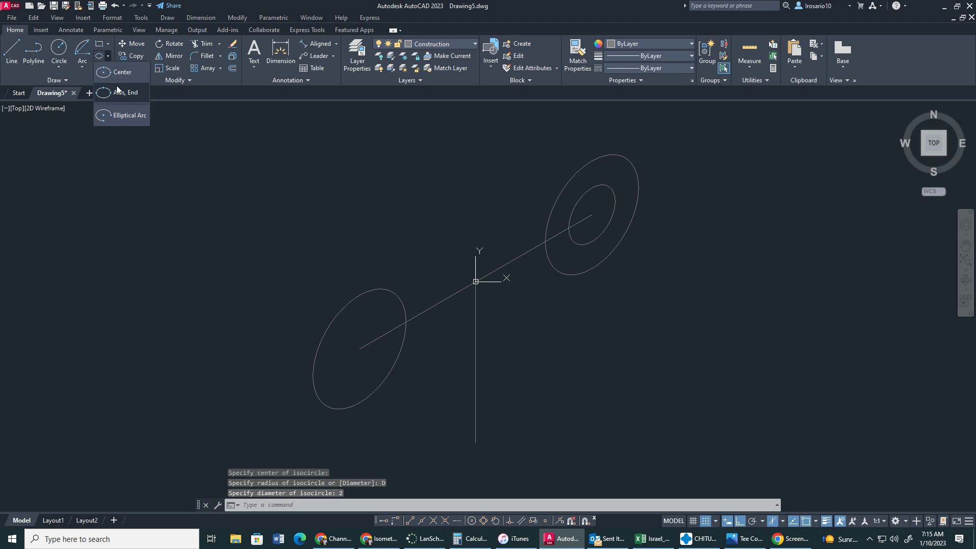
{"action": "left_click", "coordinate": [117, 87]}
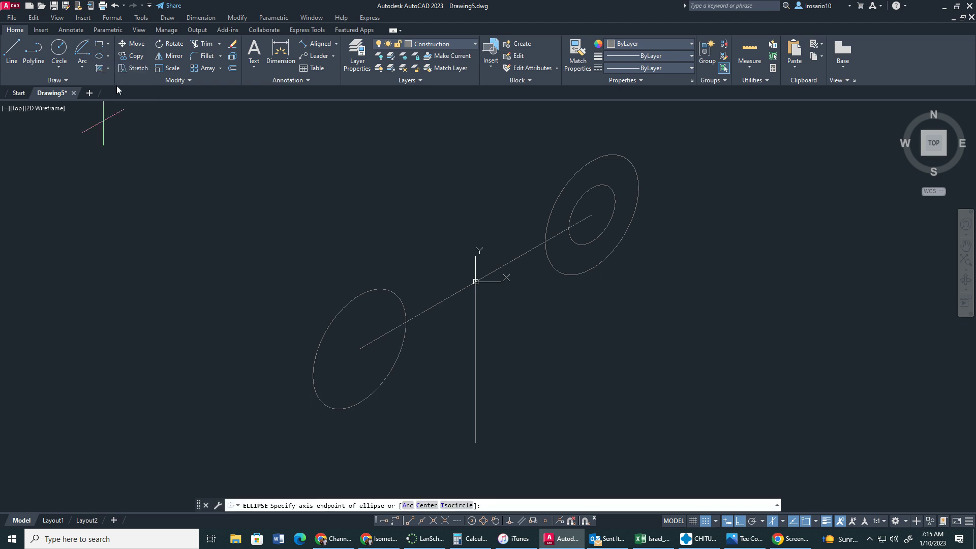
{"action": "left_click", "coordinate": [449, 506]}
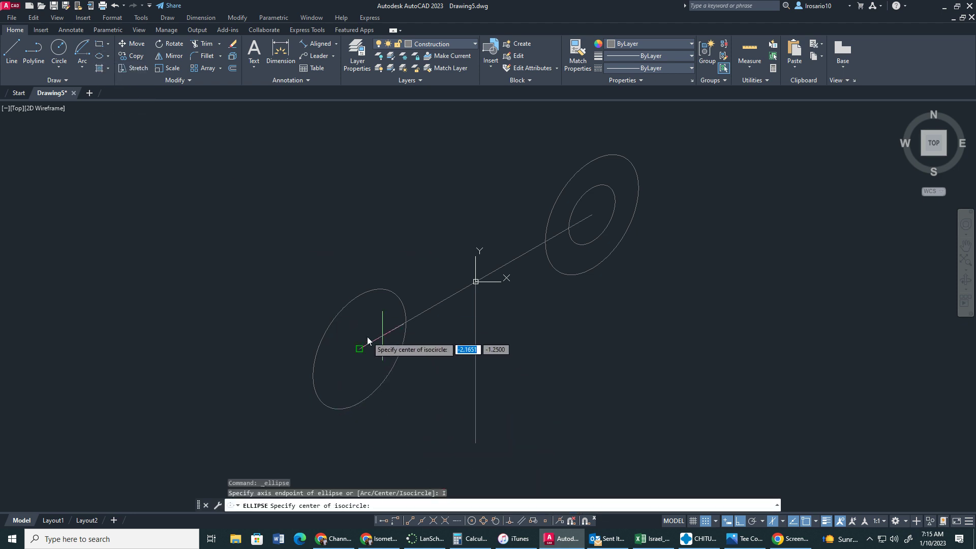
{"action": "left_click", "coordinate": [360, 349]}
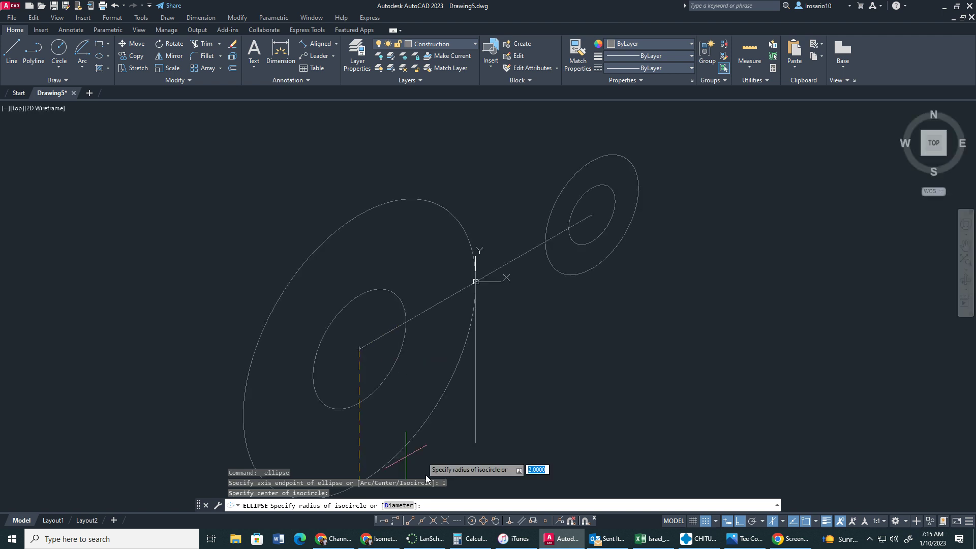
{"action": "left_click", "coordinate": [399, 505]}
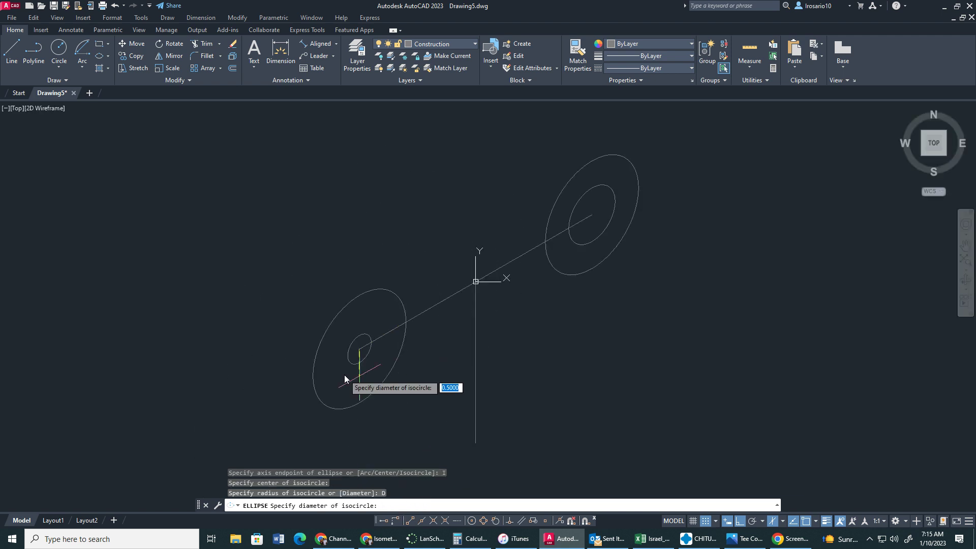
{"action": "type", "text": "1"}
{"action": "key", "text": "Return"}
{"action": "key", "text": "Escape"}
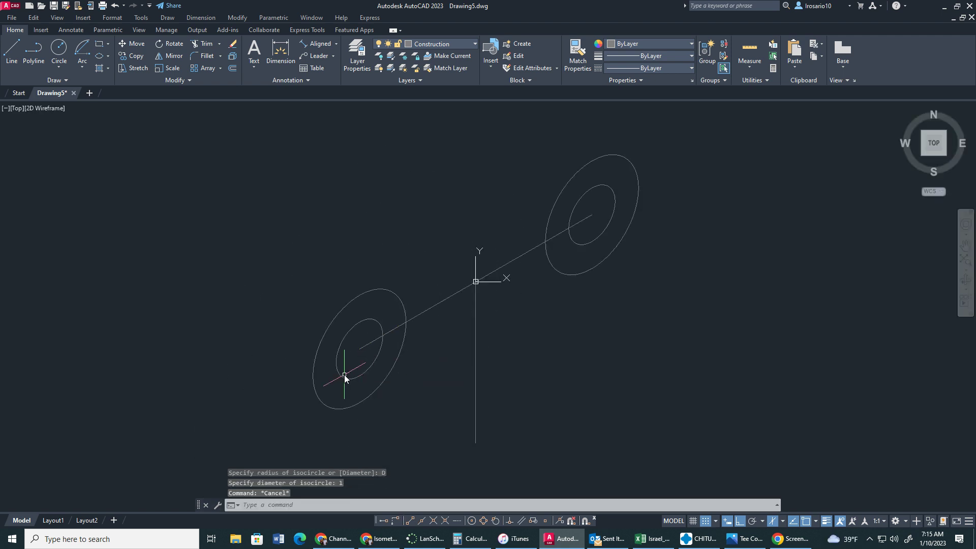
Draw a diameter-2 isocircle at the bottom end of the vertical line.
{"action": "left_click", "coordinate": [108, 55]}
{"action": "left_click", "coordinate": [114, 86]}
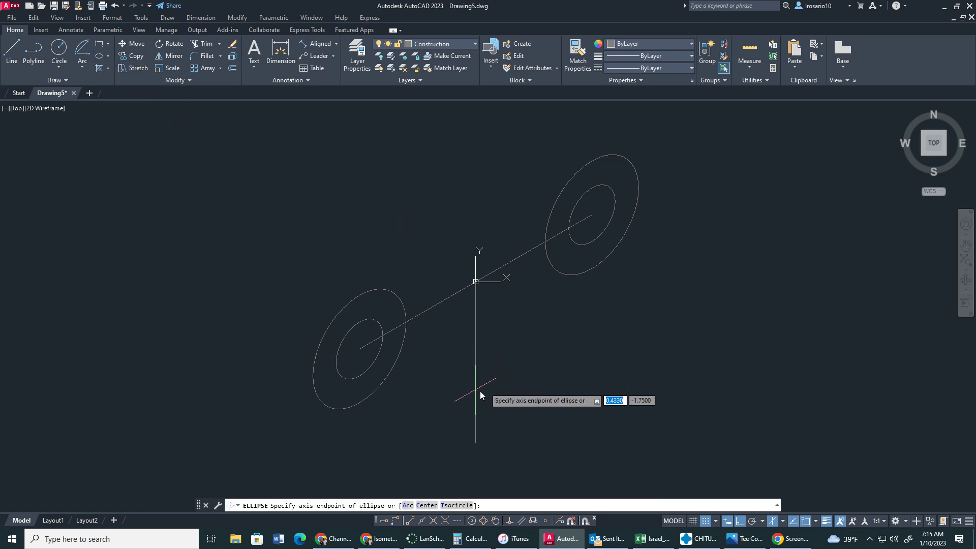
{"action": "left_click", "coordinate": [484, 438]}
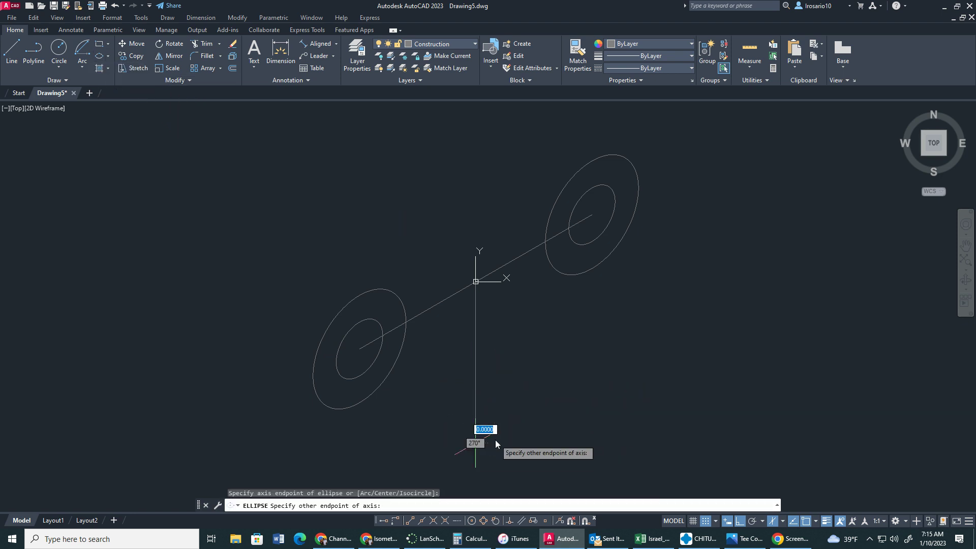
{"action": "key", "text": "Escape"}
{"action": "left_click", "coordinate": [108, 55]}
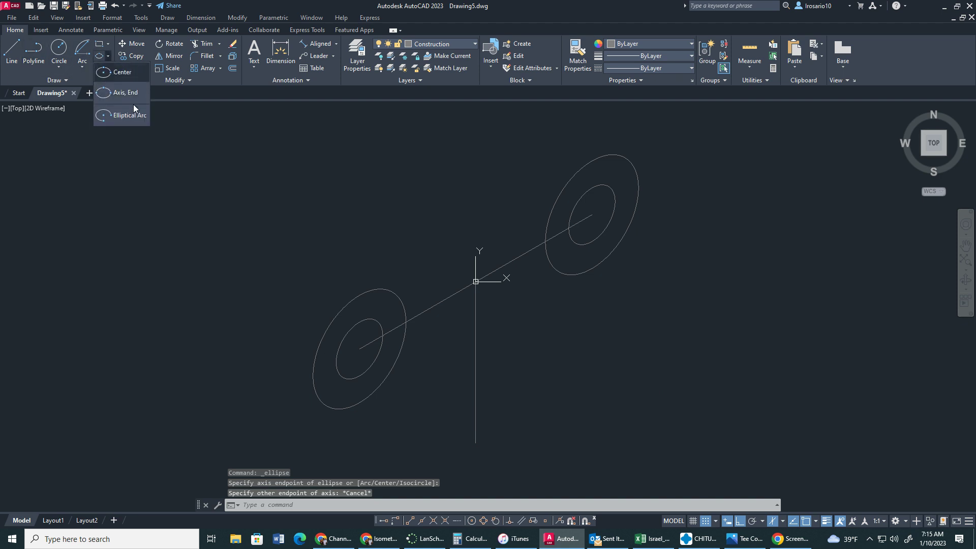
{"action": "left_click", "coordinate": [129, 109]}
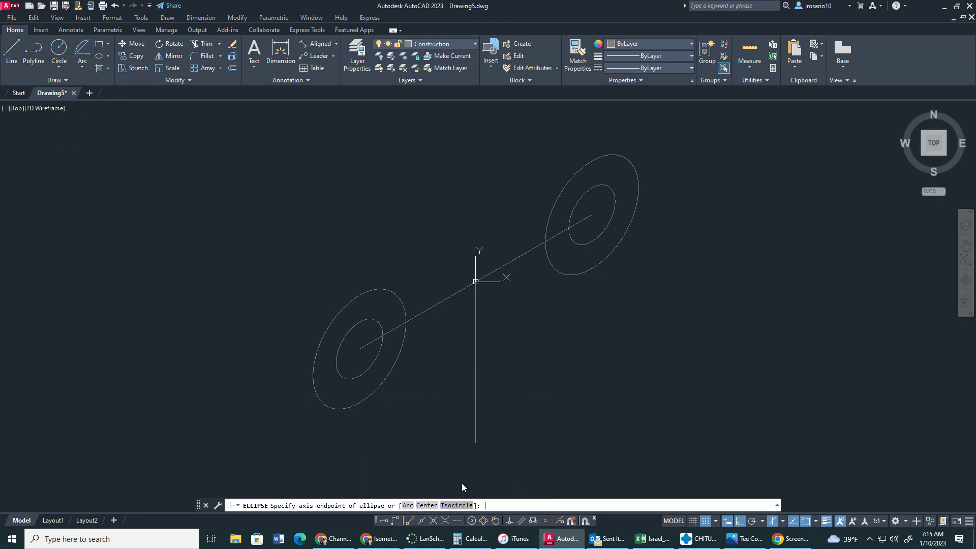
{"action": "left_click", "coordinate": [453, 505]}
{"action": "left_click", "coordinate": [475, 442]}
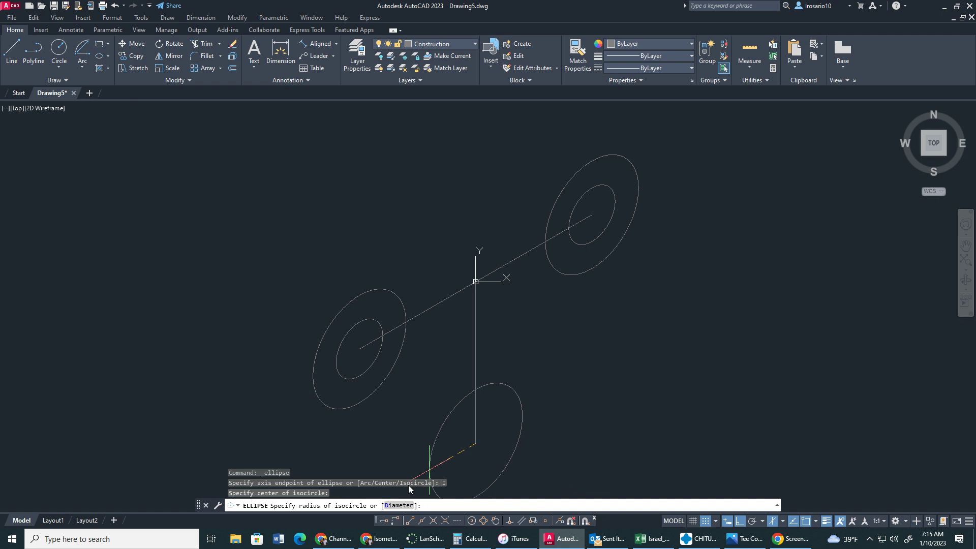
{"action": "left_click", "coordinate": [404, 505]}
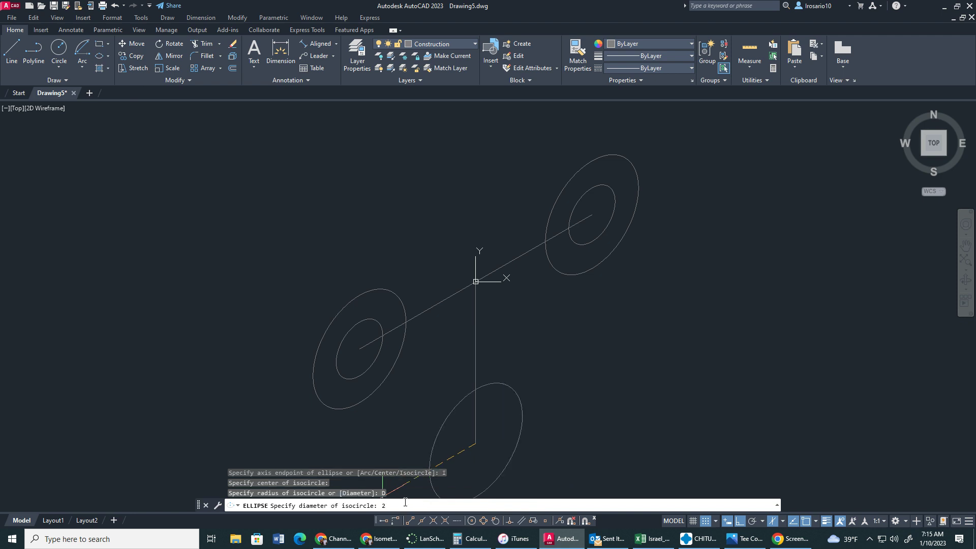
{"action": "type", "text": "2"}
{"action": "key", "text": "Return"}
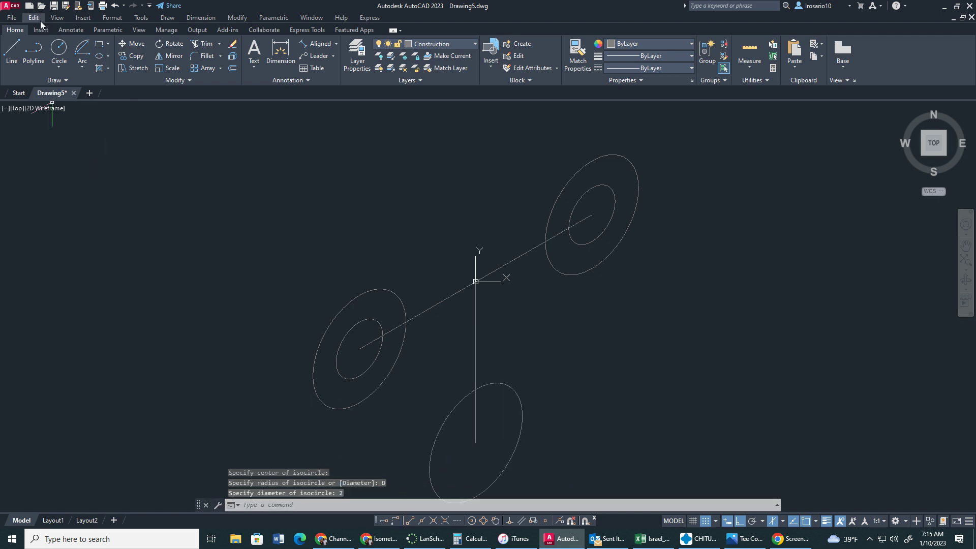
Add a concentric diameter-1 isocircle inside it and zoom out.
{"action": "left_click", "coordinate": [109, 54]}
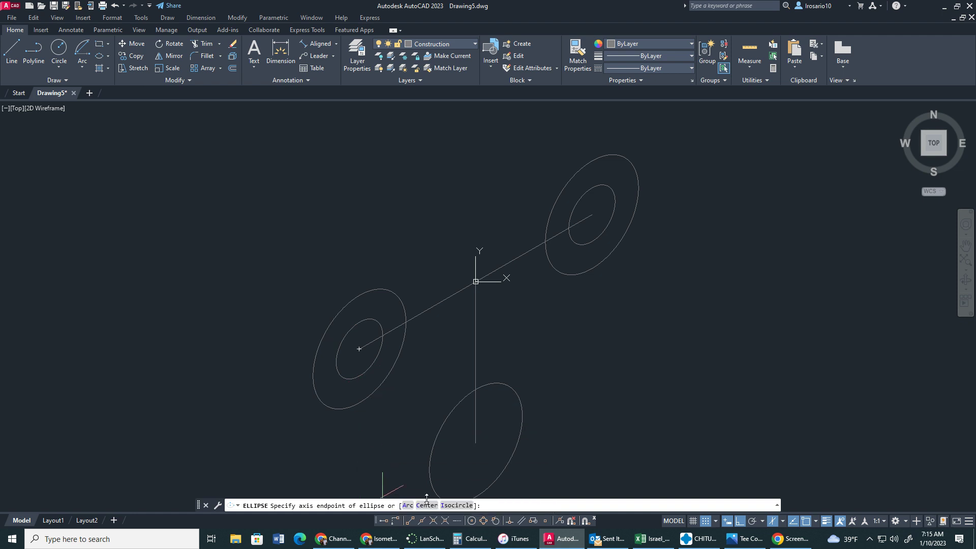
{"action": "left_click", "coordinate": [447, 505]}
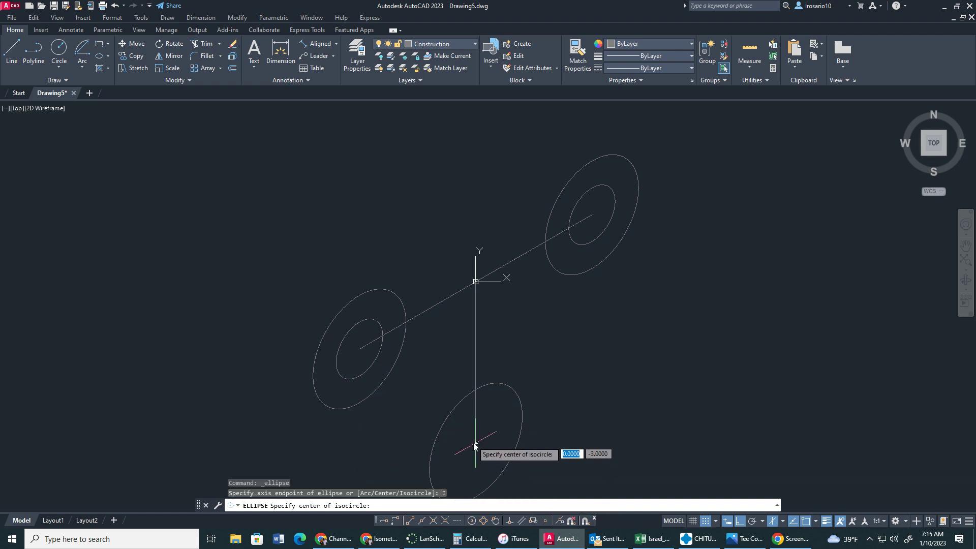
{"action": "left_click", "coordinate": [476, 447]}
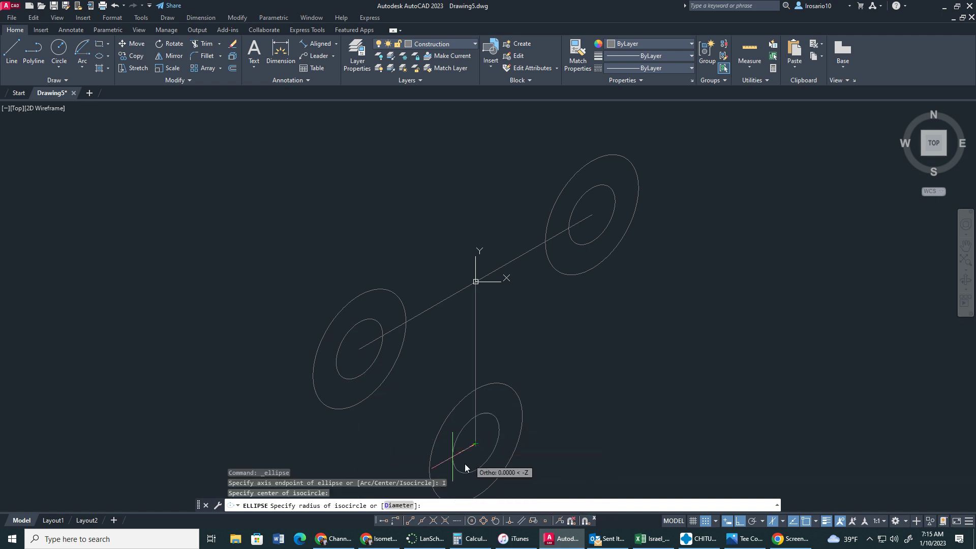
{"action": "left_click", "coordinate": [399, 505]}
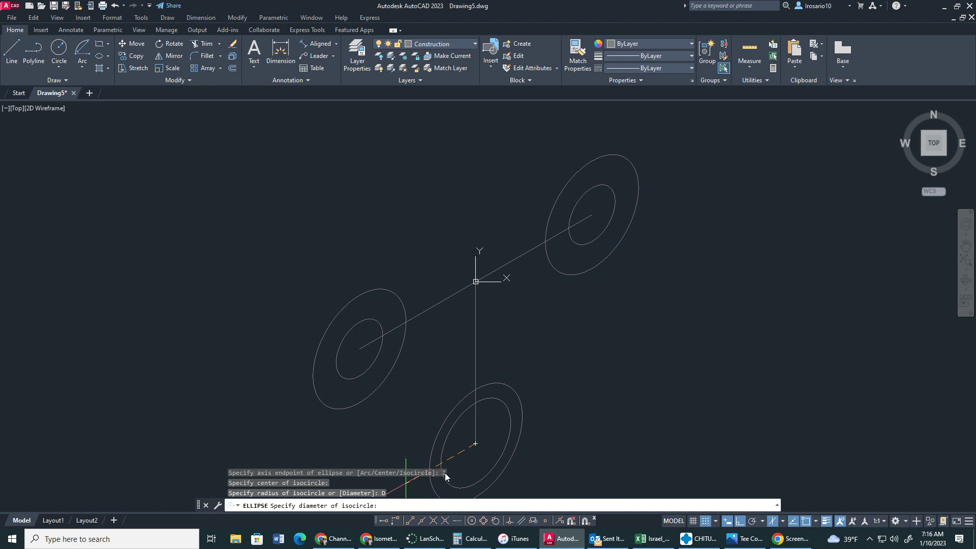
{"action": "type", "text": "1"}
{"action": "key", "text": "Return"}
{"action": "key", "text": "Escape"}
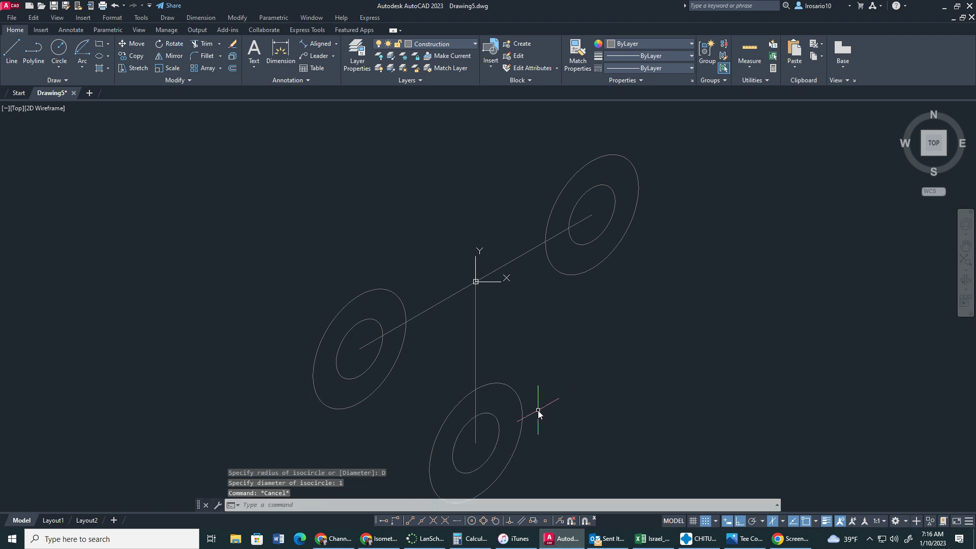
{"action": "scroll", "coordinate": [537, 408], "scroll_direction": "down", "scroll_amount": 1}
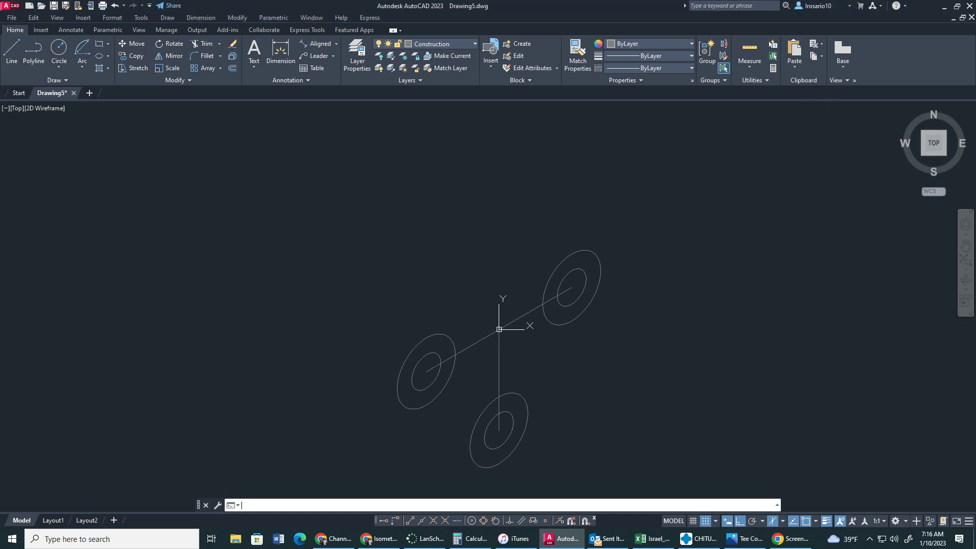
{"action": "key", "text": "alt+Tab"}
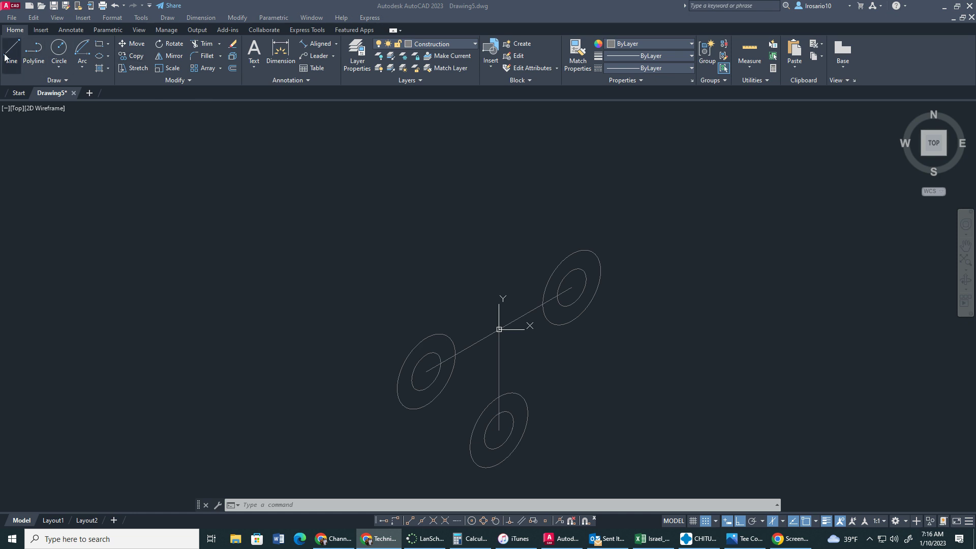
{"action": "left_click", "coordinate": [38, 71]}
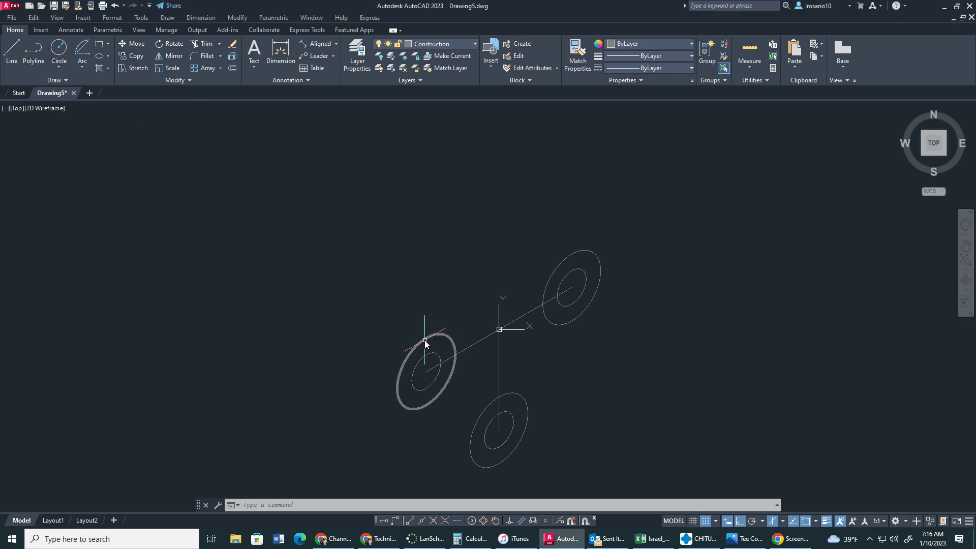
{"action": "key", "text": "Escape"}
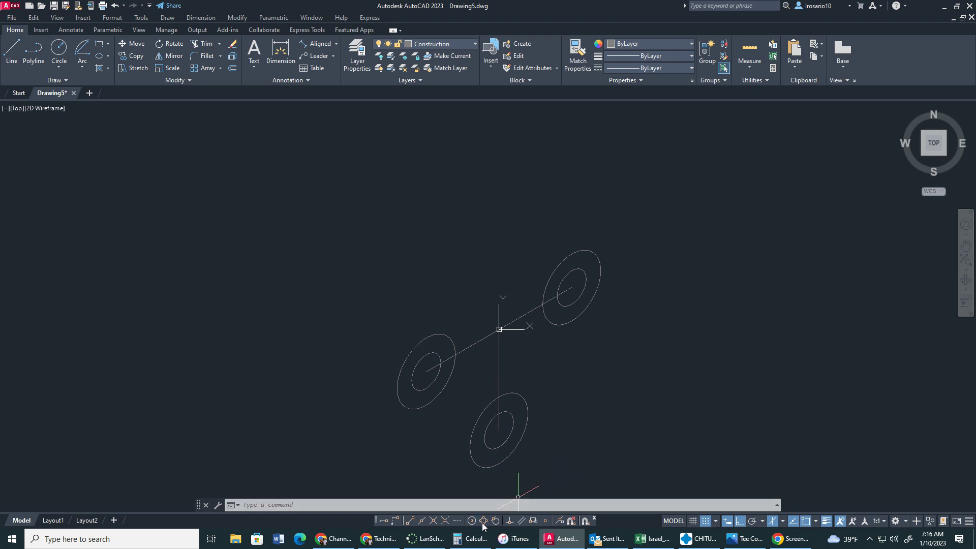
{"action": "type", "text": "qua"}
{"action": "key", "text": "Return"}
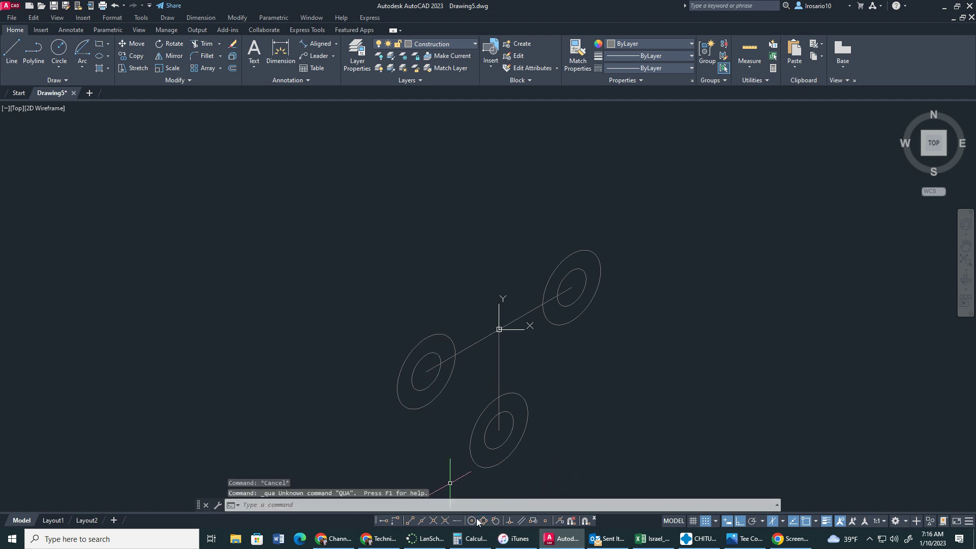
{"action": "key", "text": "Escape"}
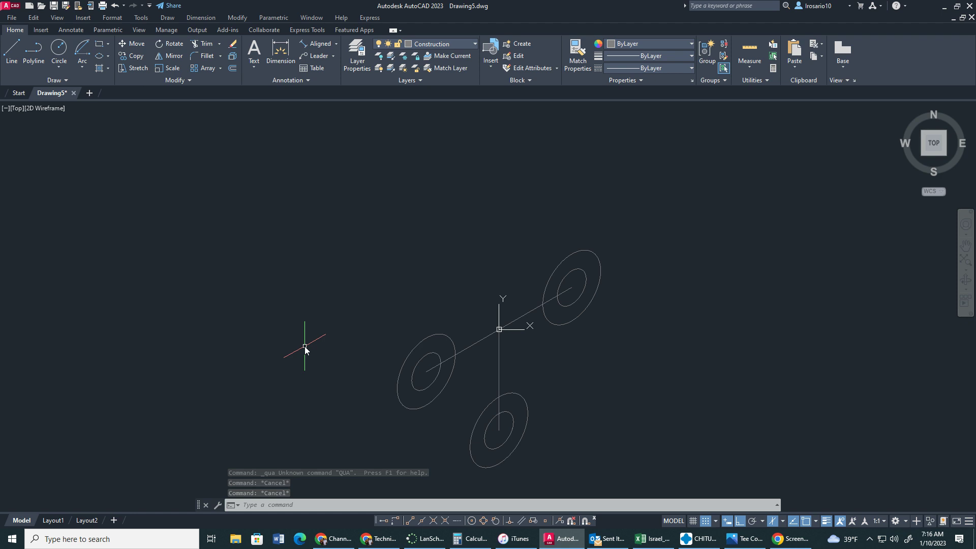
With Snap off, draw a 2-unit line from the left isocircle's quadrant.
{"action": "left_click", "coordinate": [16, 49]}
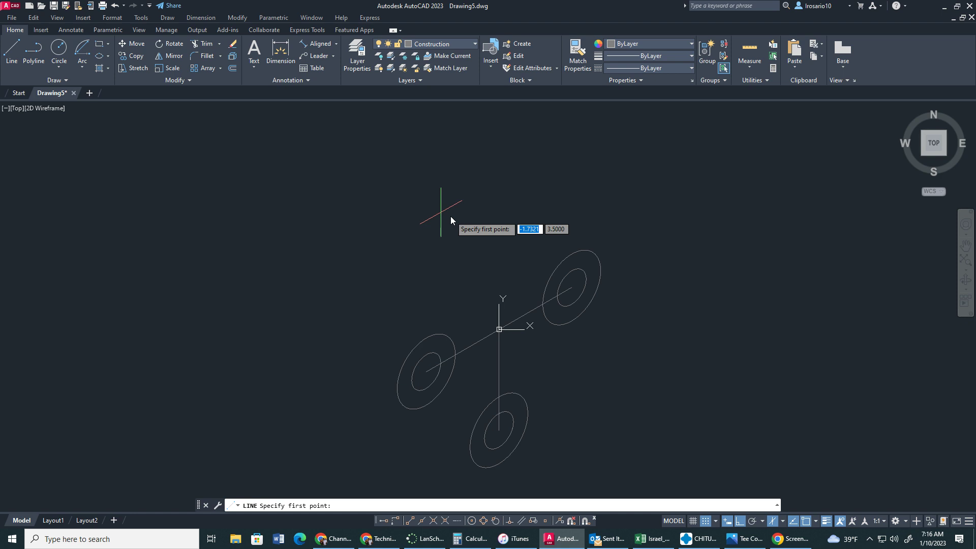
{"action": "left_click", "coordinate": [429, 339]}
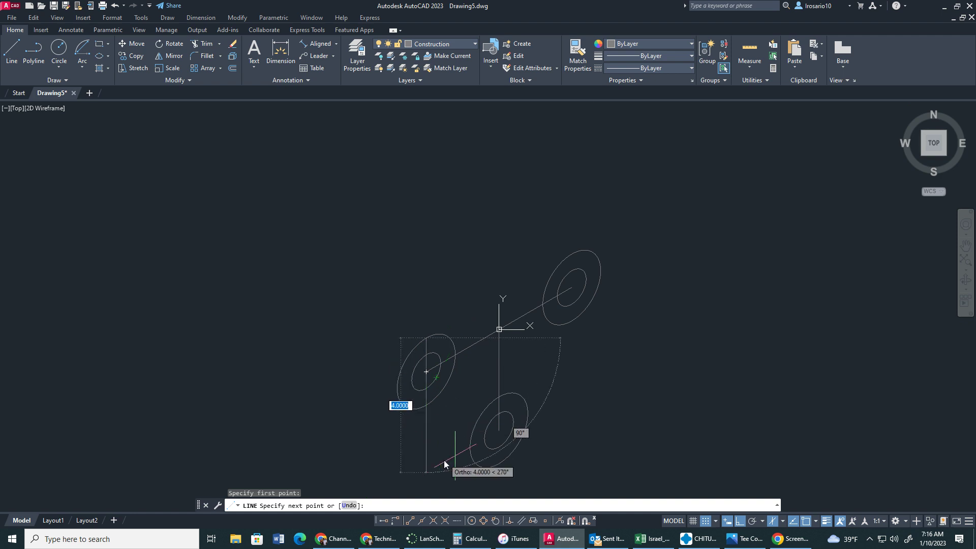
{"action": "scroll", "coordinate": [422, 431], "scroll_direction": "up", "scroll_amount": 3}
{"action": "key", "text": "F9"}
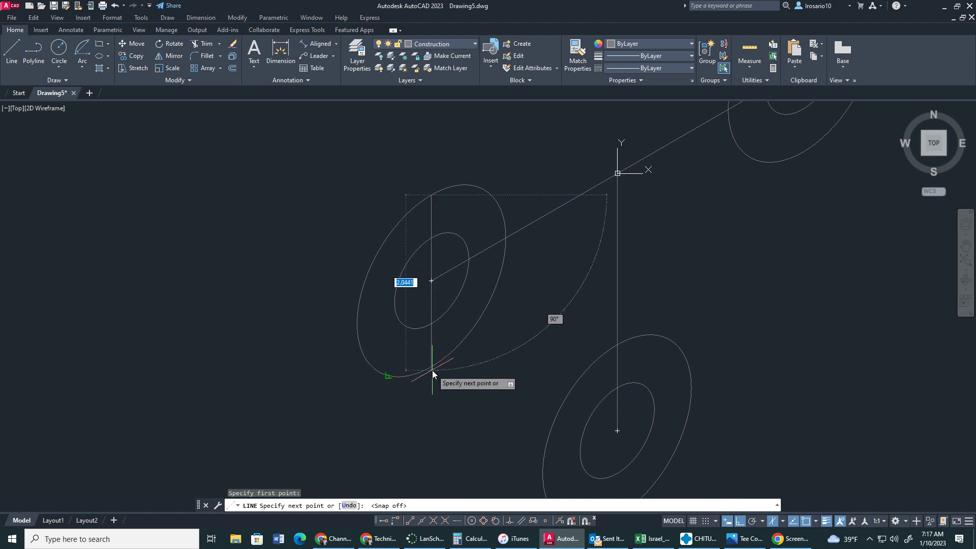
{"action": "left_click", "coordinate": [483, 522]}
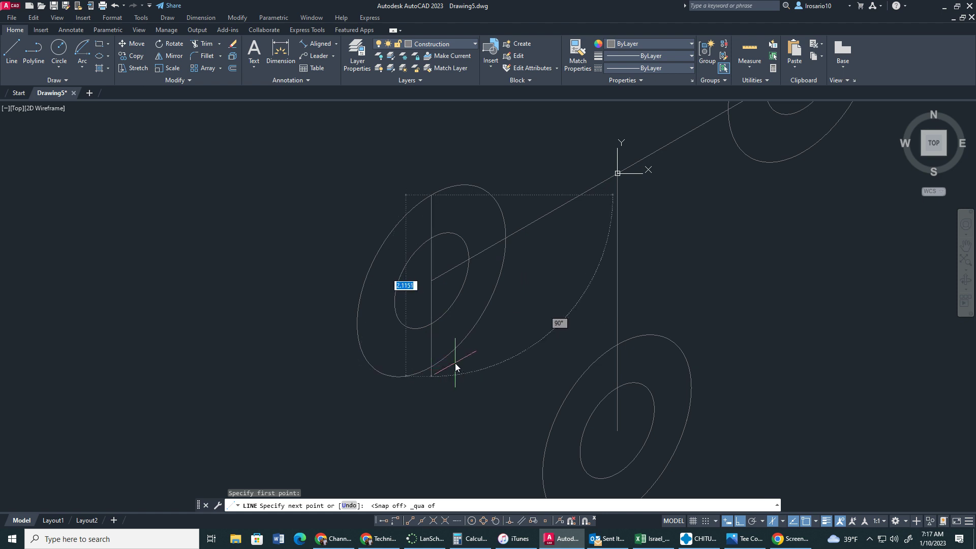
{"action": "type", "text": "2"}
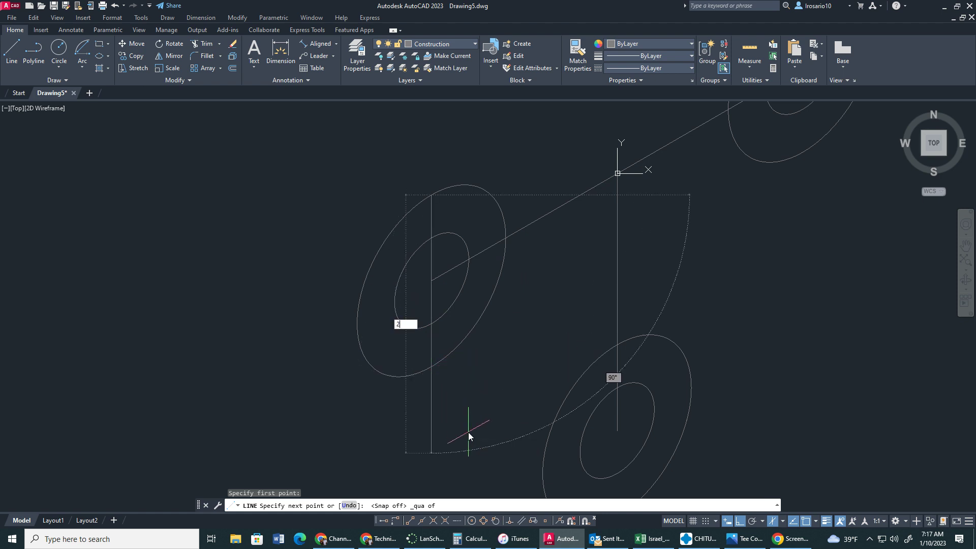
{"action": "key", "text": "Return"}
{"action": "key", "text": "Escape"}
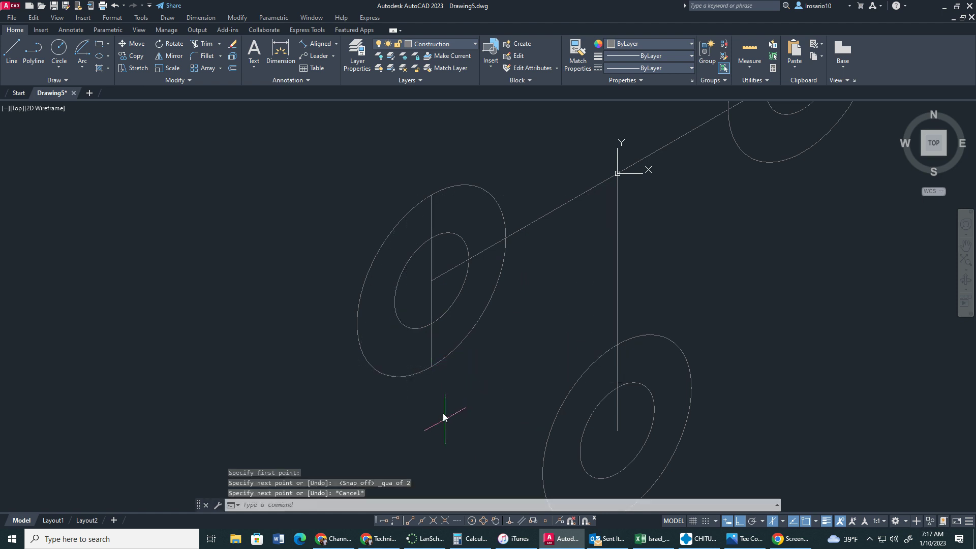
{"action": "scroll", "coordinate": [438, 404], "scroll_direction": "down", "scroll_amount": 4}
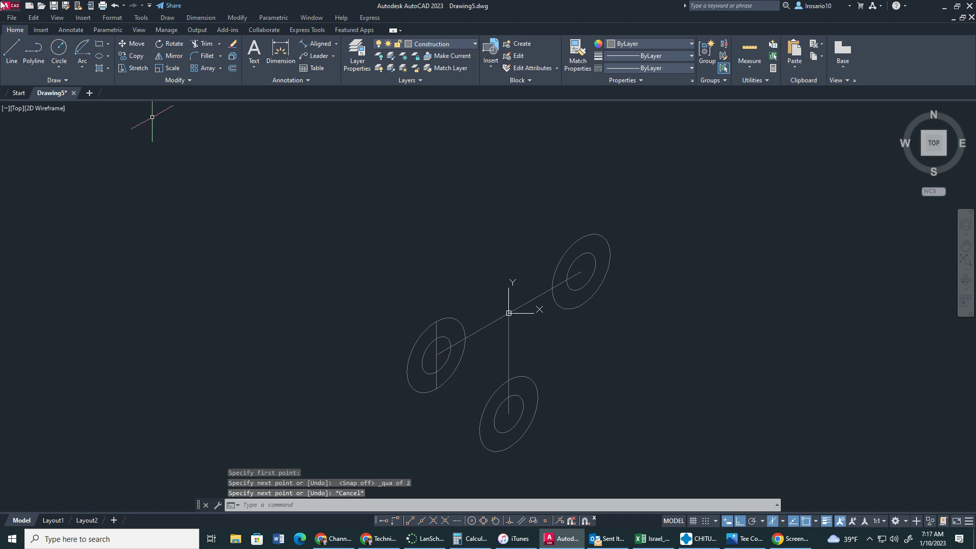
Draw a 2-unit construction line through the lower isocircle pair.
{"action": "left_click", "coordinate": [12, 51]}
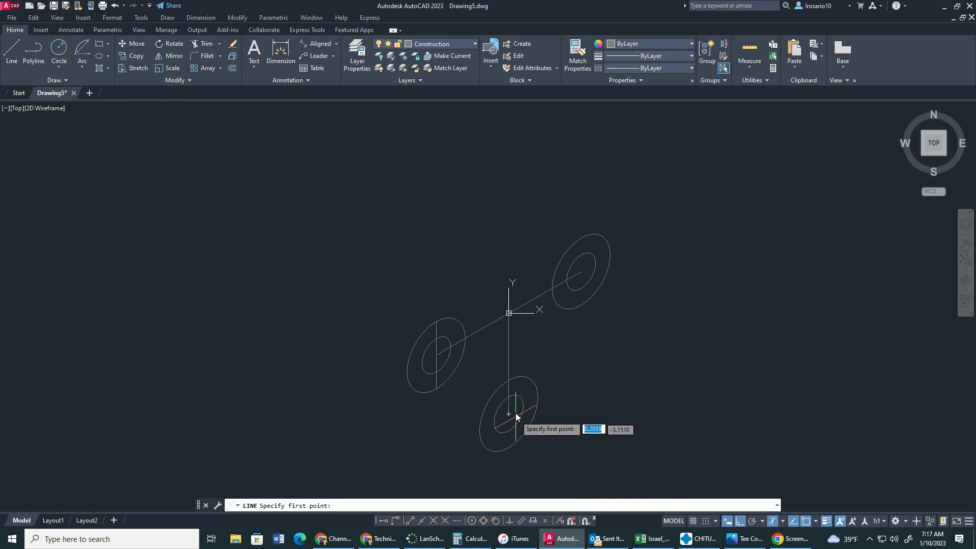
{"action": "mouse_move", "coordinate": [508, 416]}
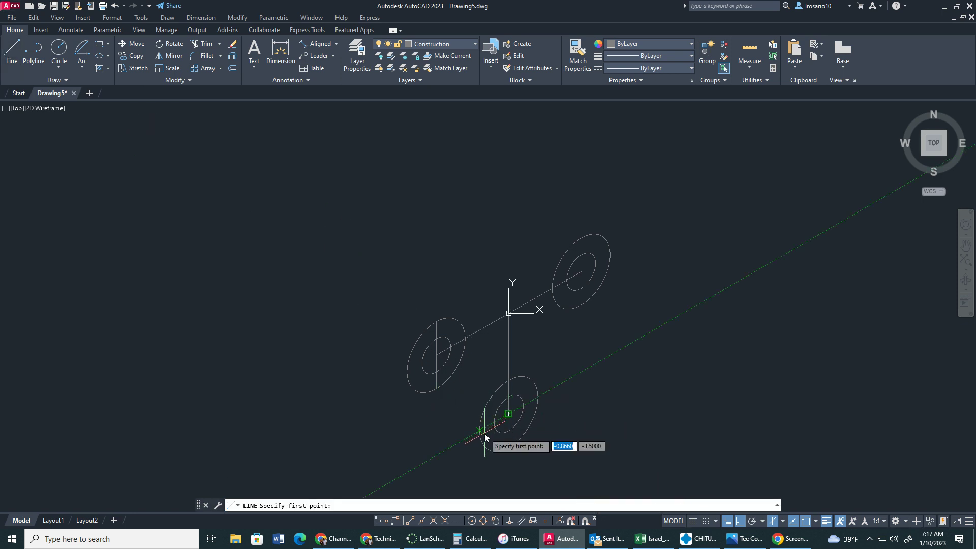
{"action": "left_click", "coordinate": [479, 432]}
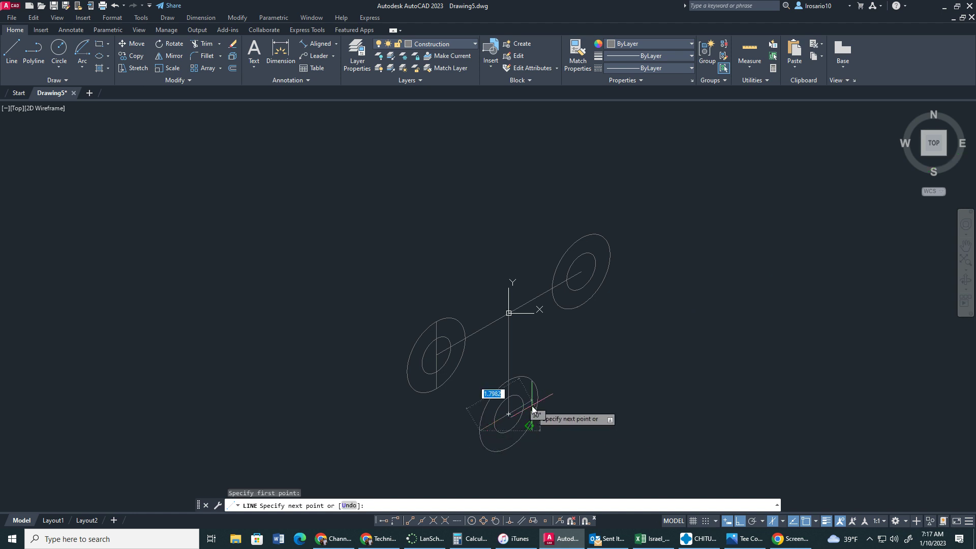
{"action": "type", "text": "2"}
{"action": "key", "text": "Return"}
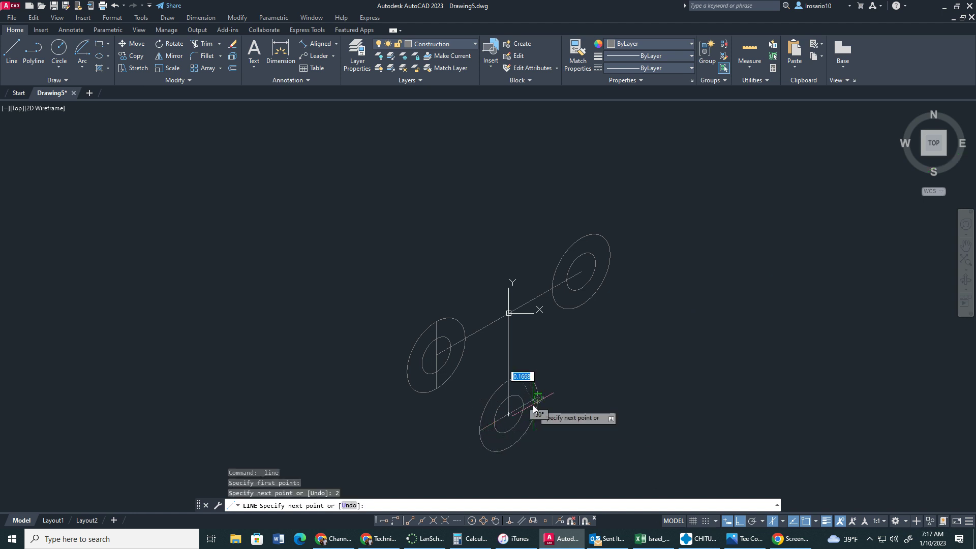
{"action": "key", "text": "Escape"}
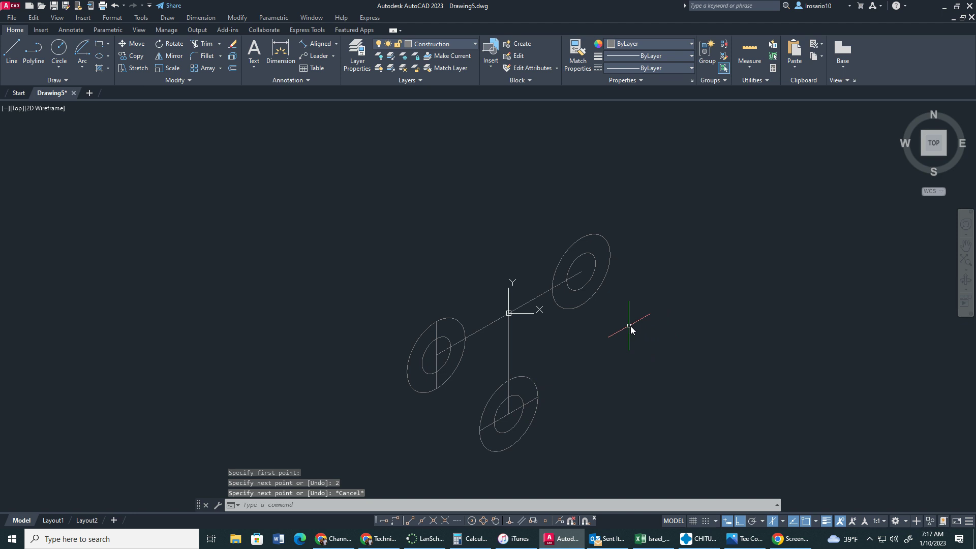
Draw a 2-unit vertical line from the right isocircle's lower edge.
{"action": "left_click", "coordinate": [23, 57]}
{"action": "left_click", "coordinate": [12, 50]}
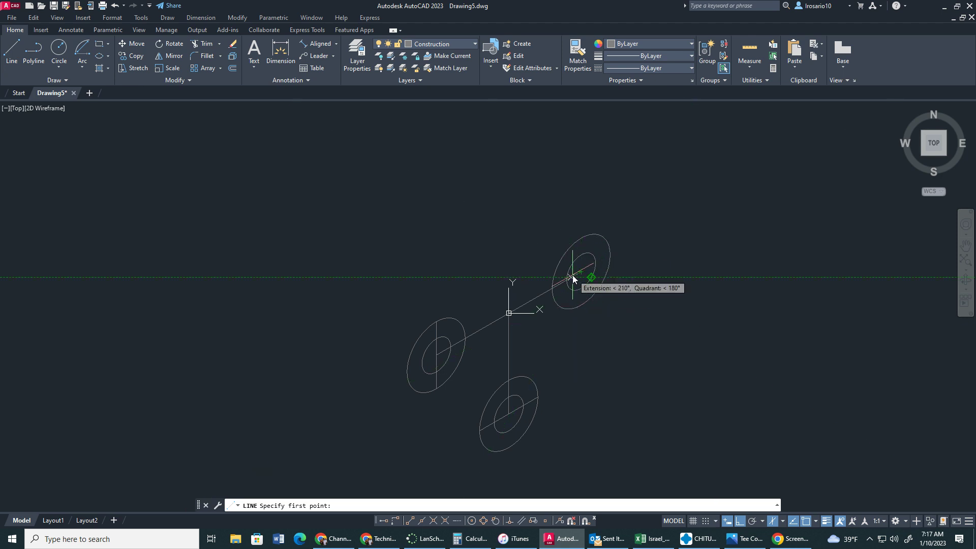
{"action": "key", "text": "Escape"}
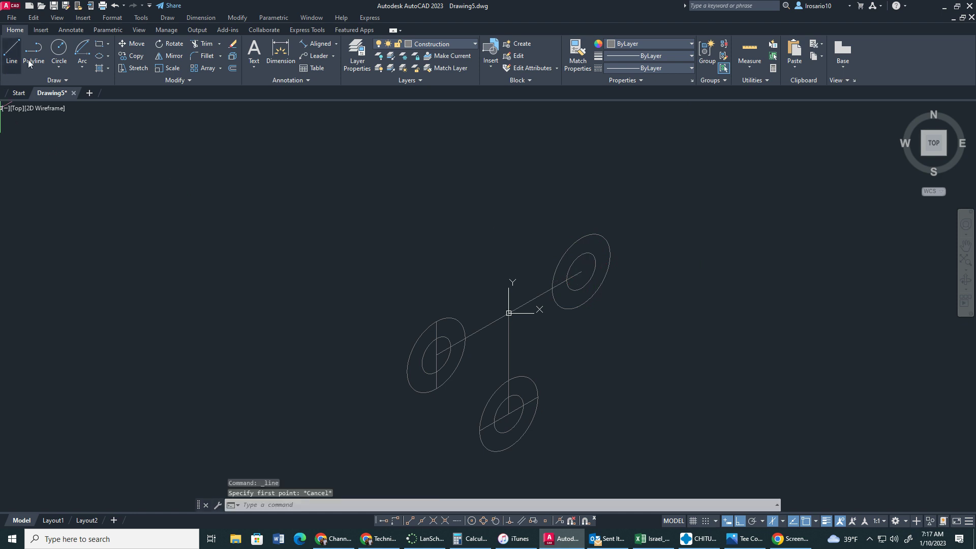
{"action": "left_click", "coordinate": [12, 50]}
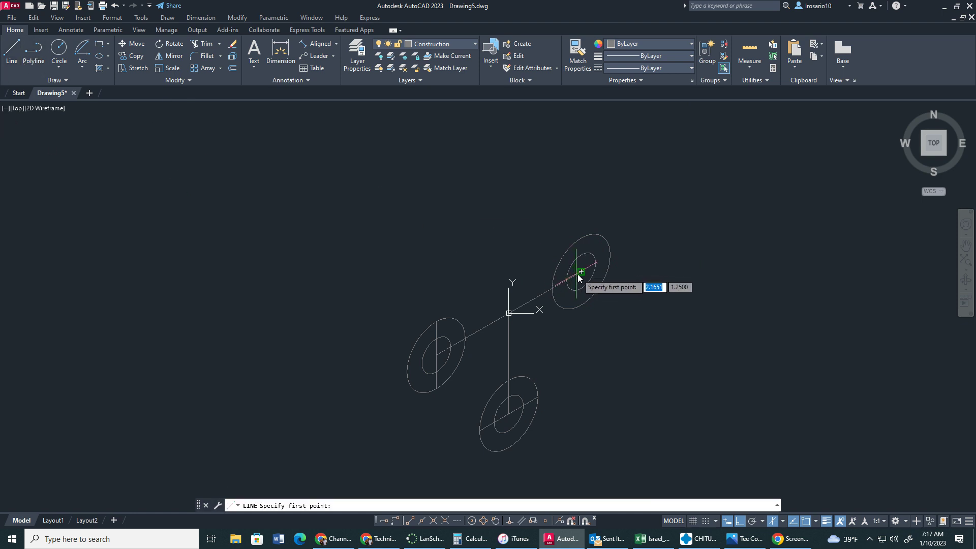
{"action": "left_click", "coordinate": [581, 304]}
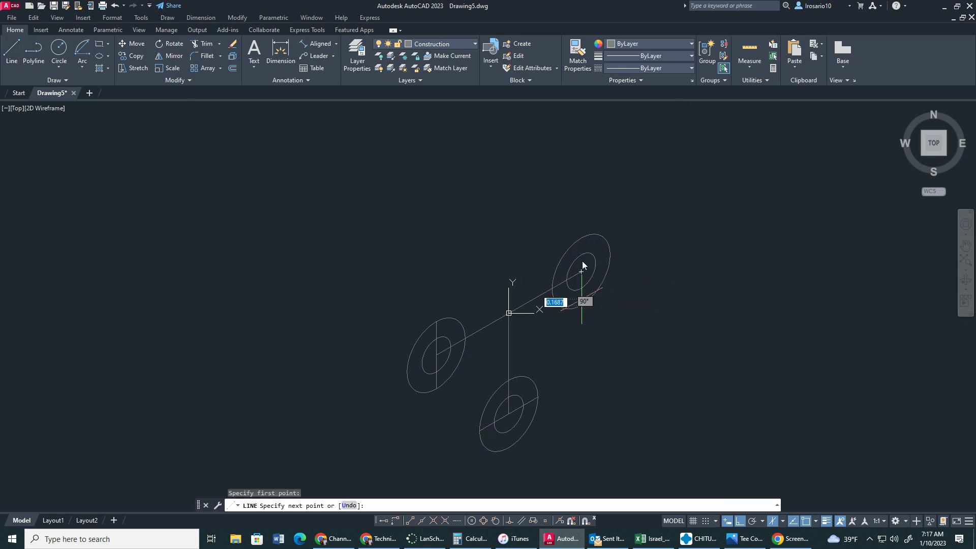
{"action": "type", "text": "2"}
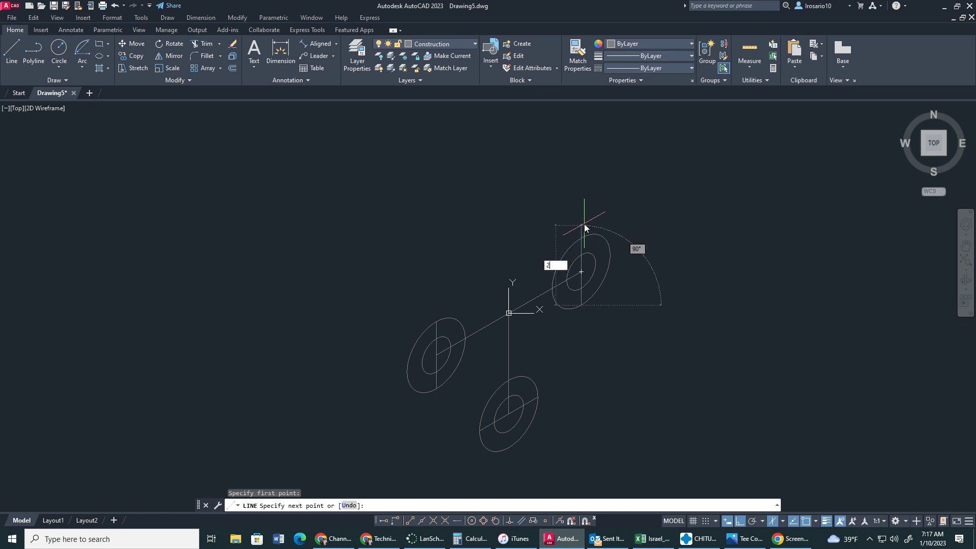
{"action": "key", "text": "Return"}
{"action": "key", "text": "Escape"}
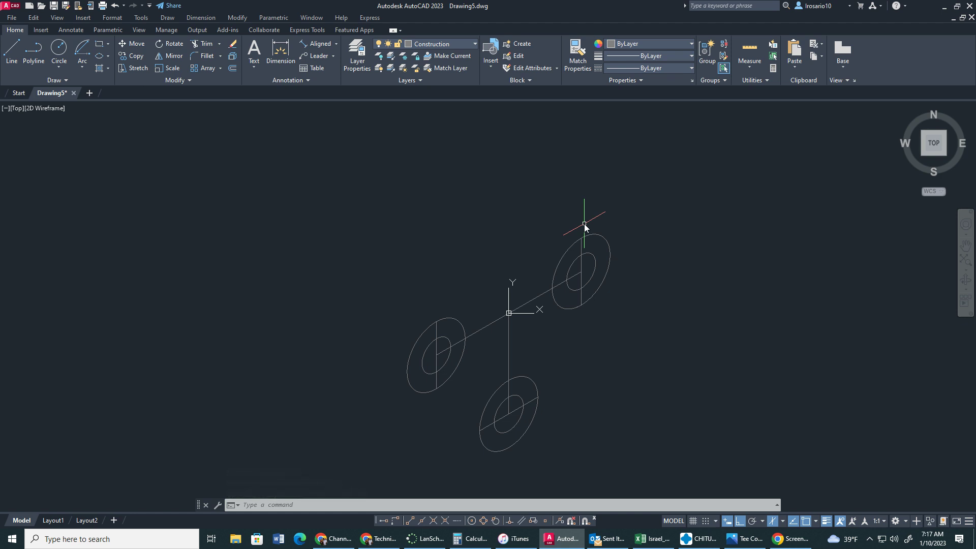
Join the left and right isocircles with slanted lines along their tops and lower edges.
{"action": "left_click", "coordinate": [4, 57]}
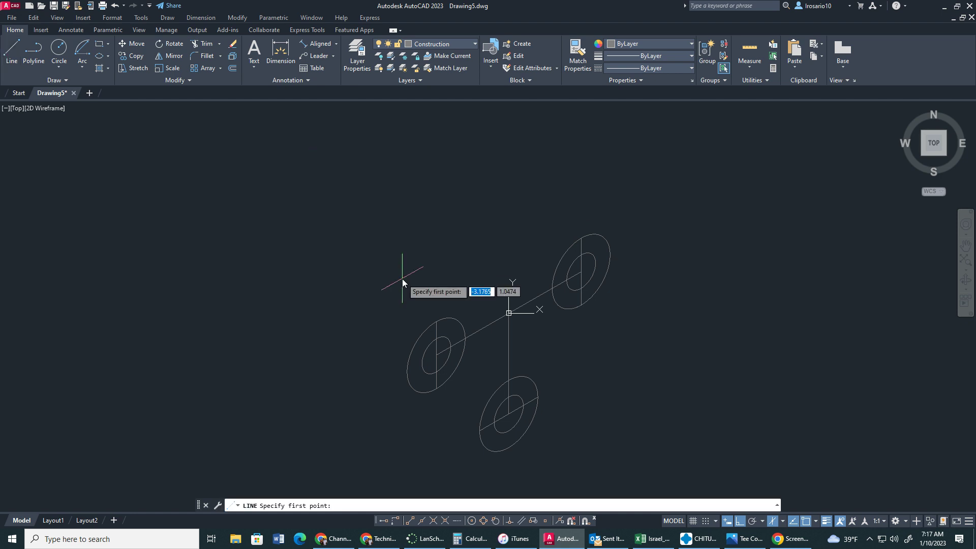
{"action": "left_click", "coordinate": [438, 323]}
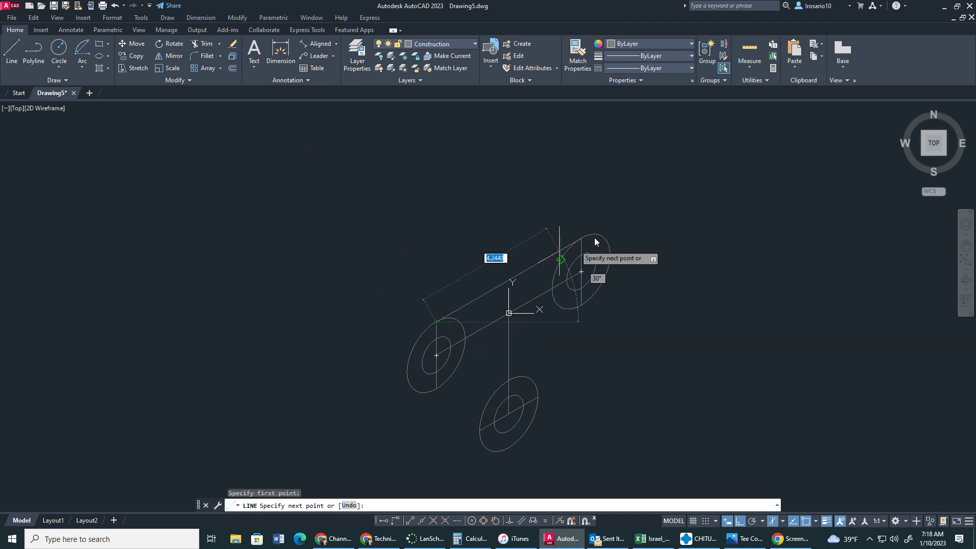
{"action": "left_click", "coordinate": [580, 239]}
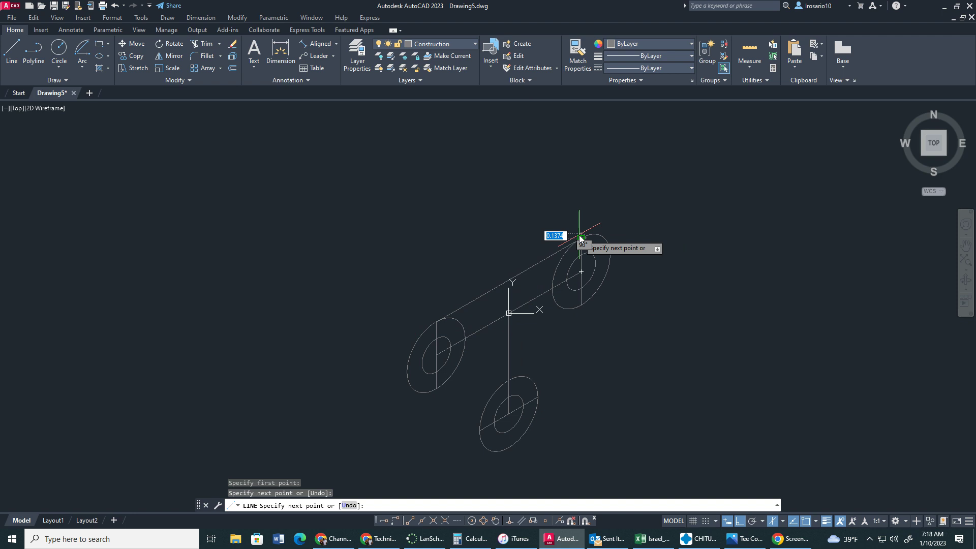
{"action": "key", "text": "Escape"}
{"action": "left_click", "coordinate": [13, 48]}
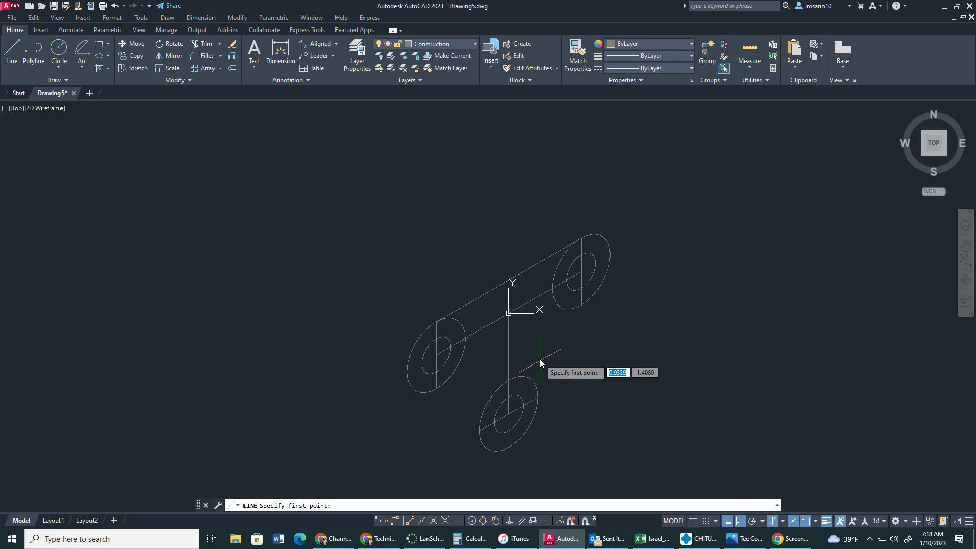
{"action": "left_click", "coordinate": [435, 389]}
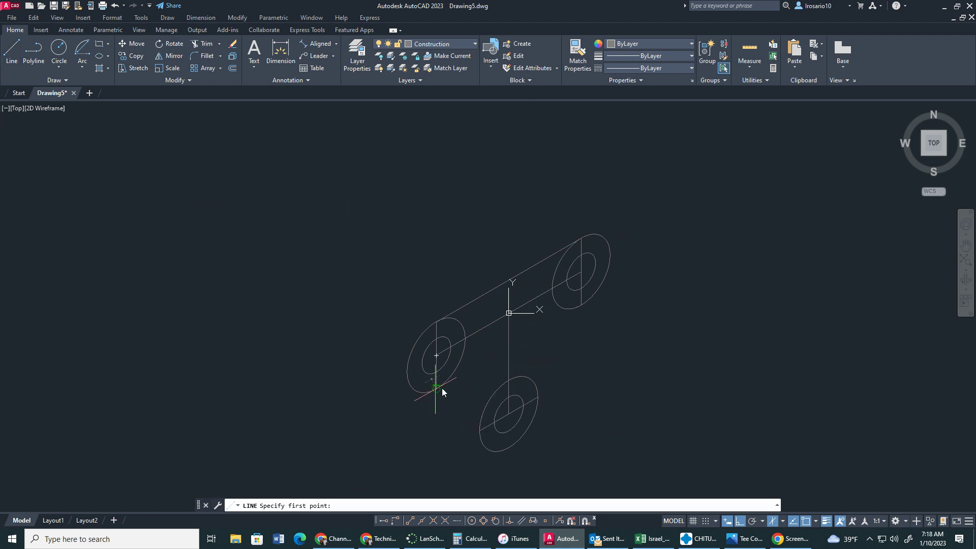
{"action": "left_click", "coordinate": [585, 304]}
{"action": "key", "text": "Escape"}
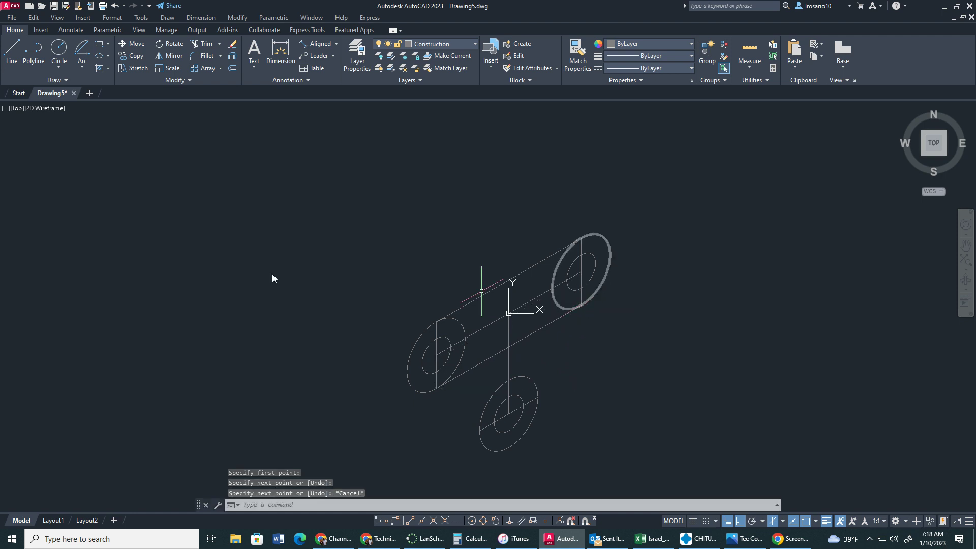
Draw 4- and 2-unit lines from the lower ellipse, closing back onto it.
{"action": "left_click", "coordinate": [19, 45]}
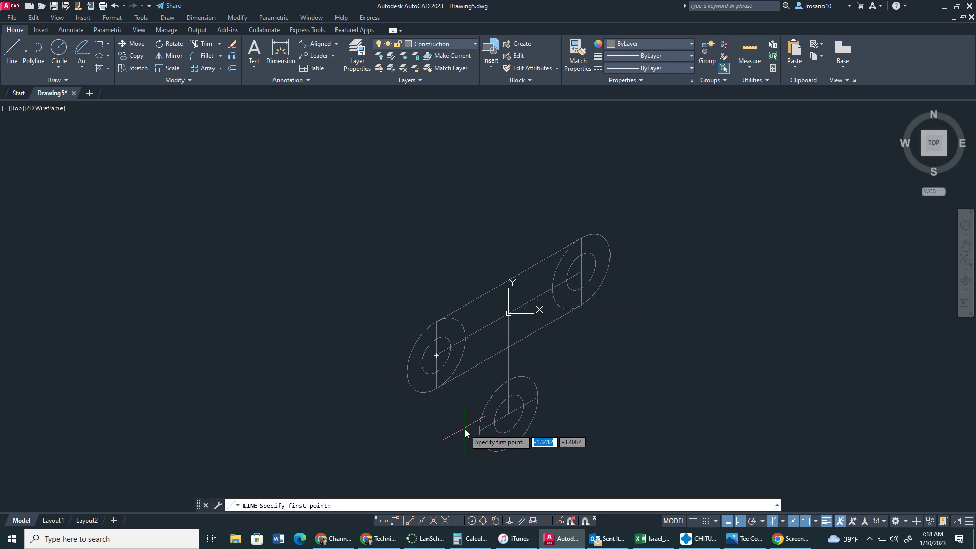
{"action": "left_click", "coordinate": [480, 429]}
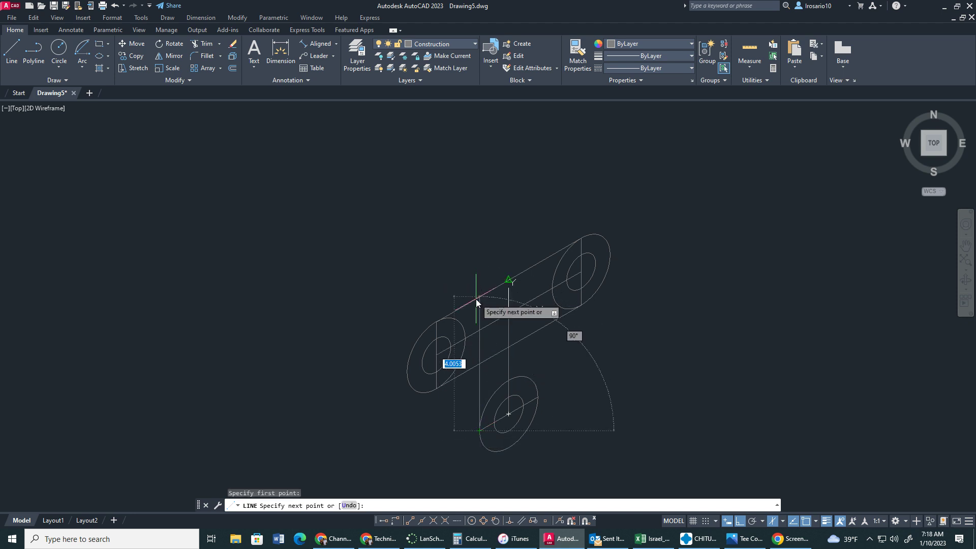
{"action": "type", "text": "4"}
{"action": "key", "text": "Return"}
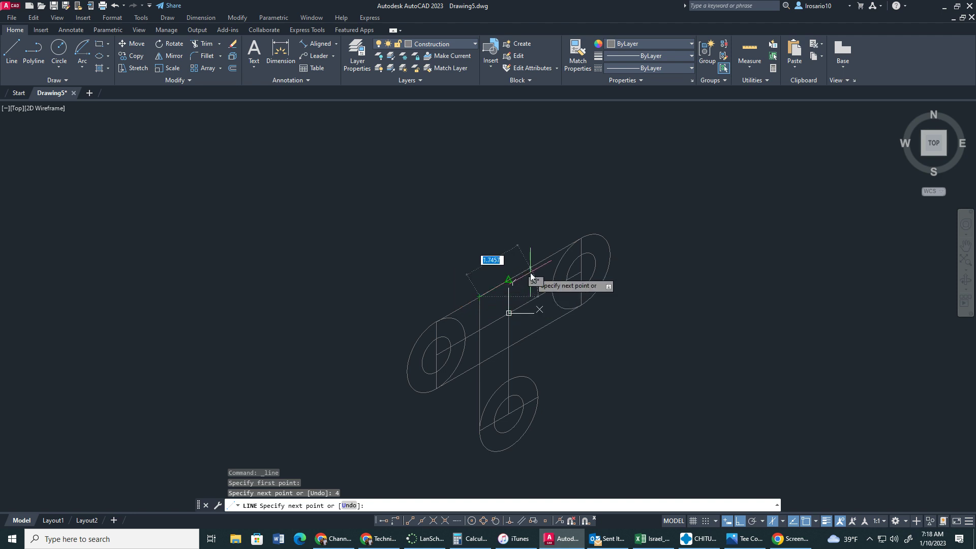
{"action": "type", "text": "2"}
{"action": "key", "text": "Return"}
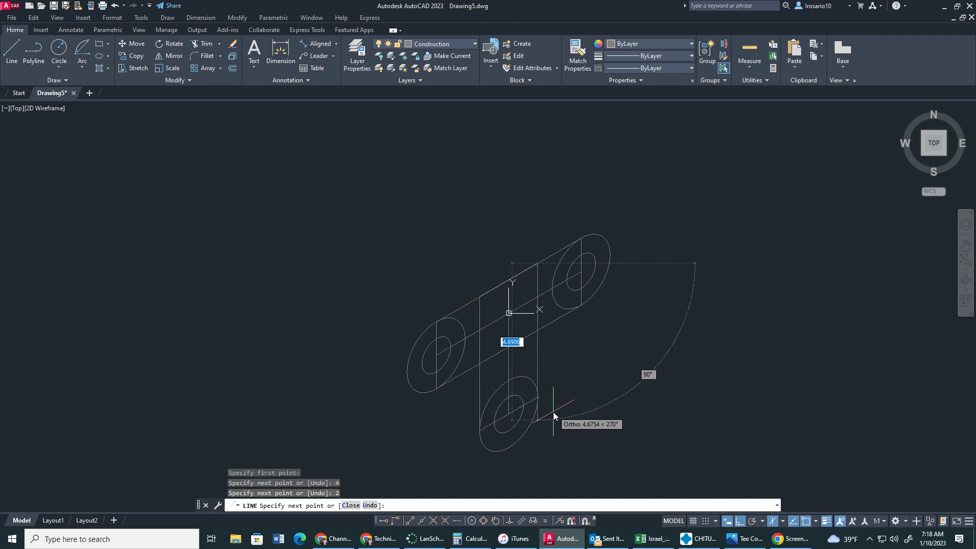
{"action": "left_click", "coordinate": [537, 397]}
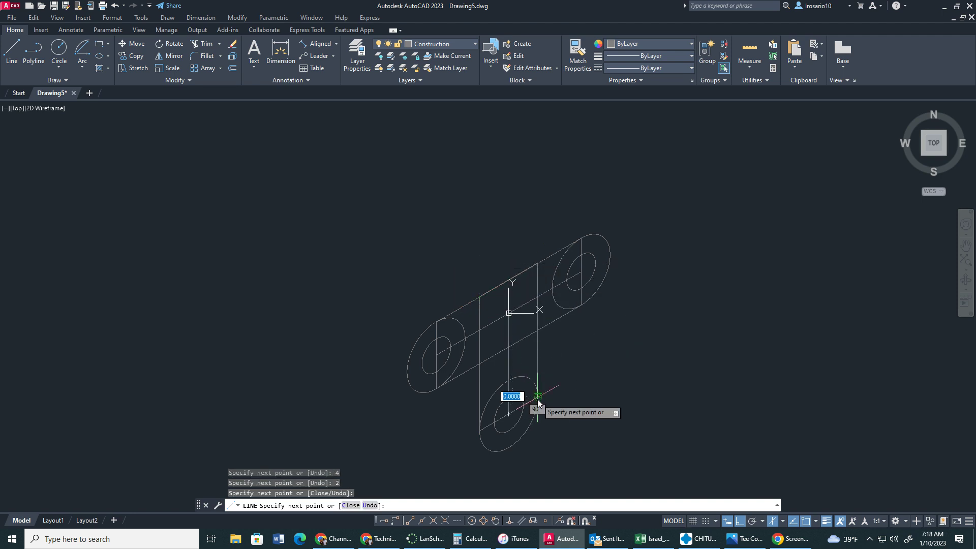
{"action": "key", "text": "Escape"}
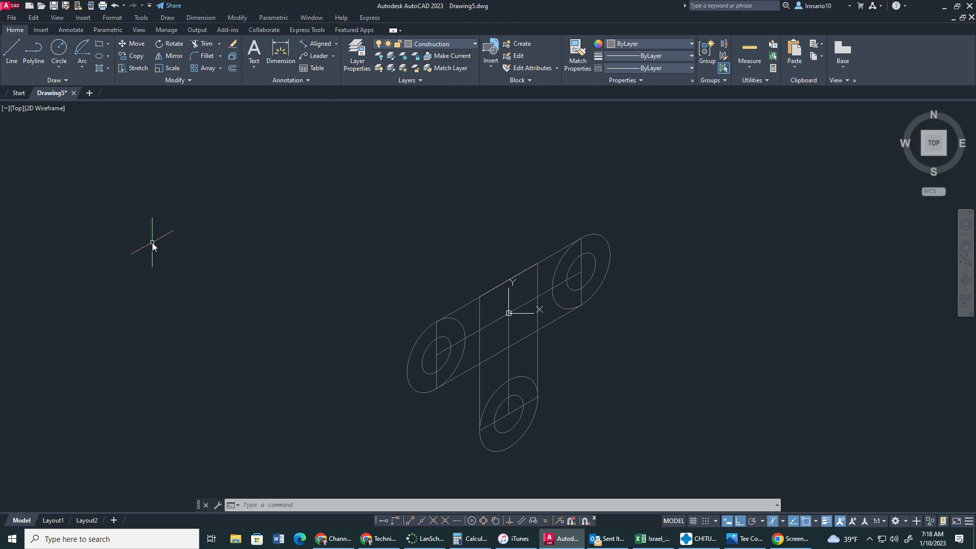
With Isodraft off, draw a 2-by-2 right triangle left of the model with a 143° sloped edge.
{"action": "left_click", "coordinate": [771, 520]}
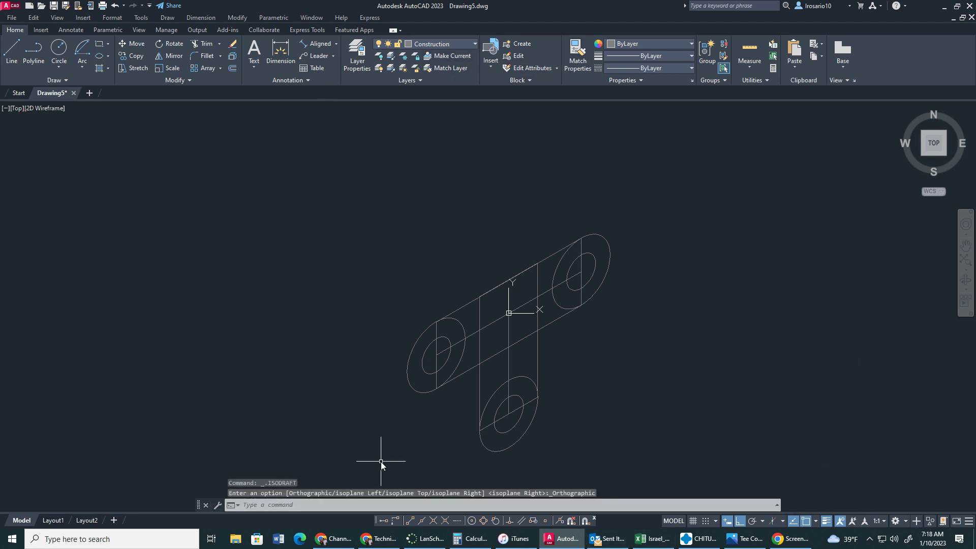
{"action": "left_click", "coordinate": [9, 53]}
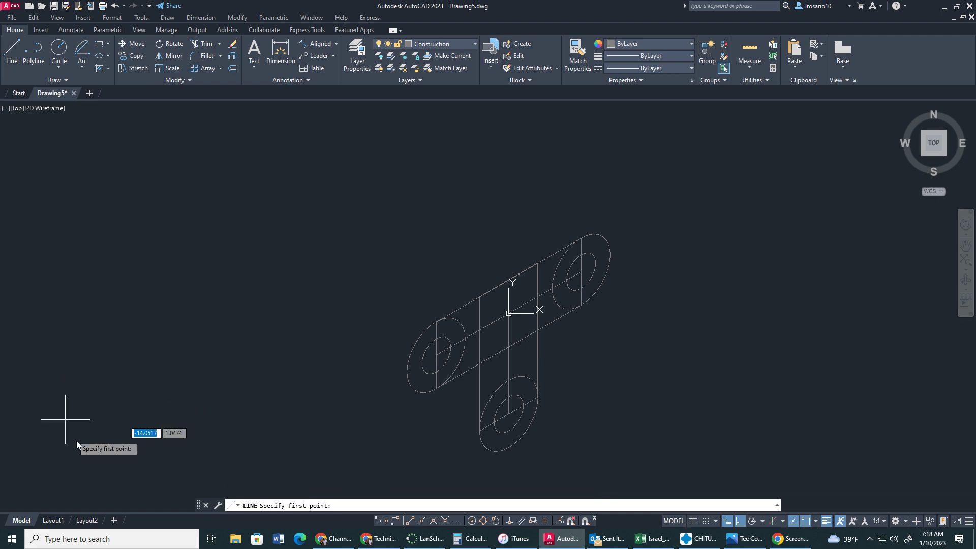
{"action": "left_click", "coordinate": [88, 374]}
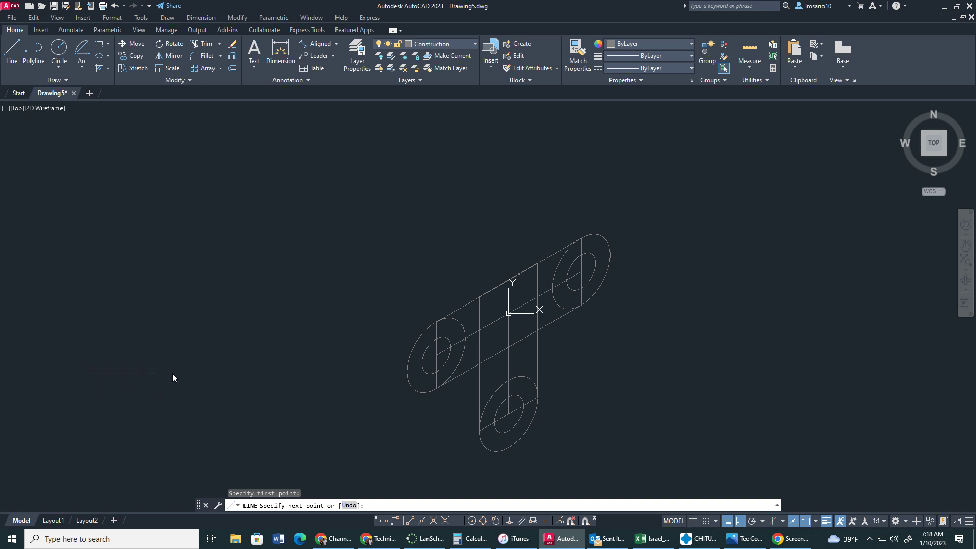
{"action": "type", "text": "2"}
{"action": "key", "text": "Return"}
{"action": "type", "text": "2"}
{"action": "key", "text": "Return"}
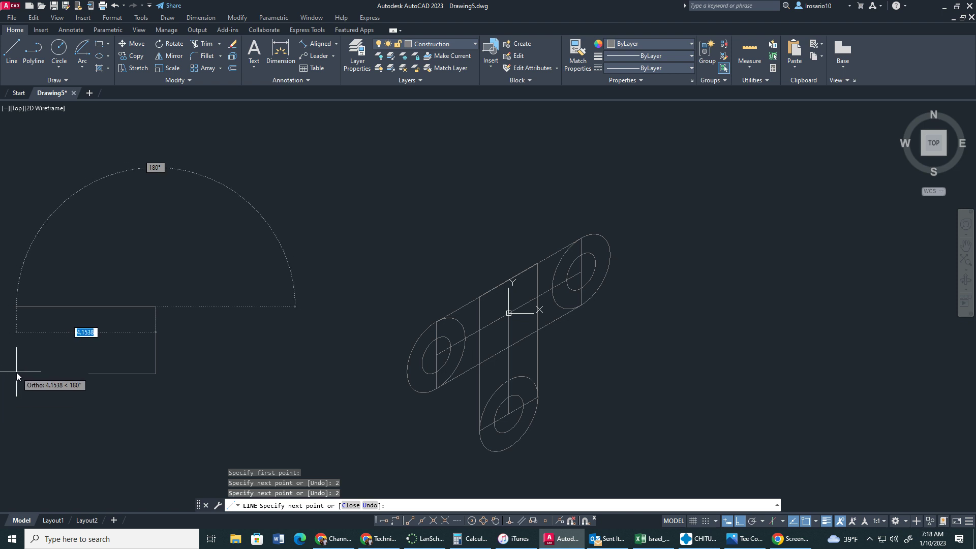
{"action": "key", "text": "F8"}
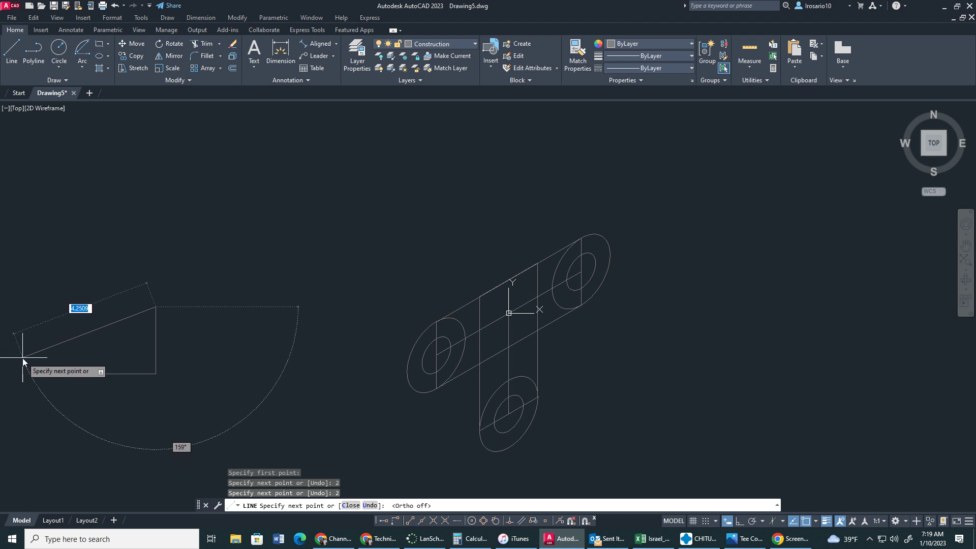
{"action": "key", "text": "Tab"}
{"action": "type", "text": "143"}
{"action": "key", "text": "Return"}
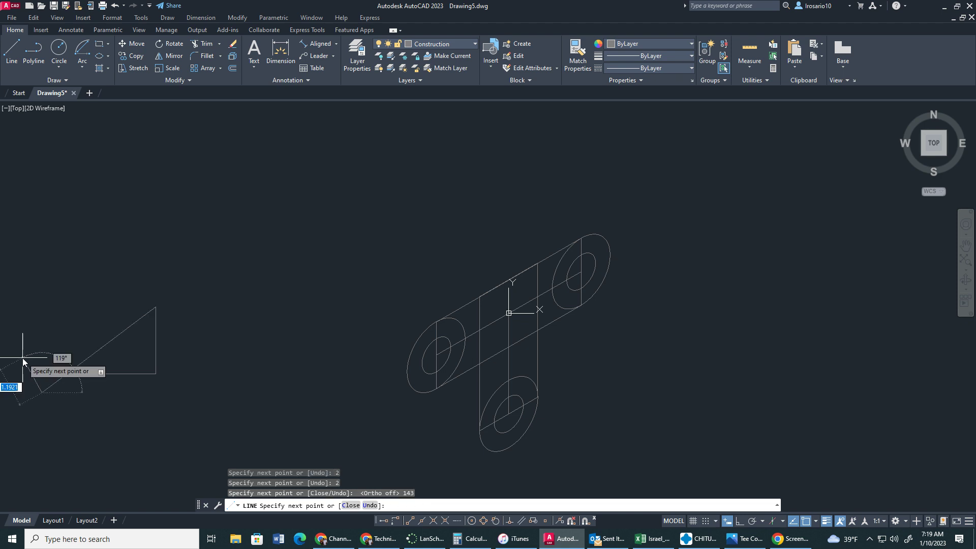
{"action": "key", "text": "Escape"}
Draw a vertical line from the triangle's bottom edge up to the sloped edge.
{"action": "left_click", "coordinate": [11, 49]}
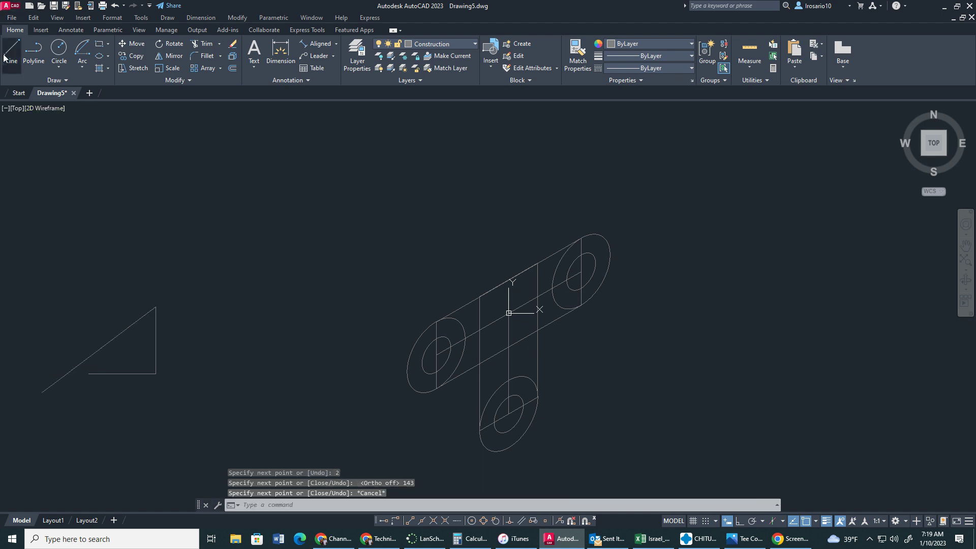
{"action": "left_click", "coordinate": [87, 373]}
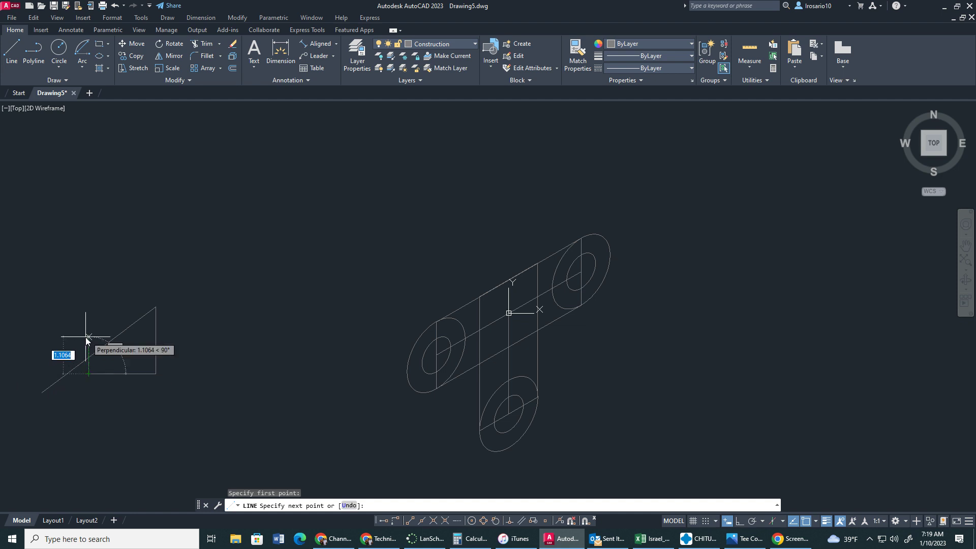
{"action": "left_click", "coordinate": [89, 335]}
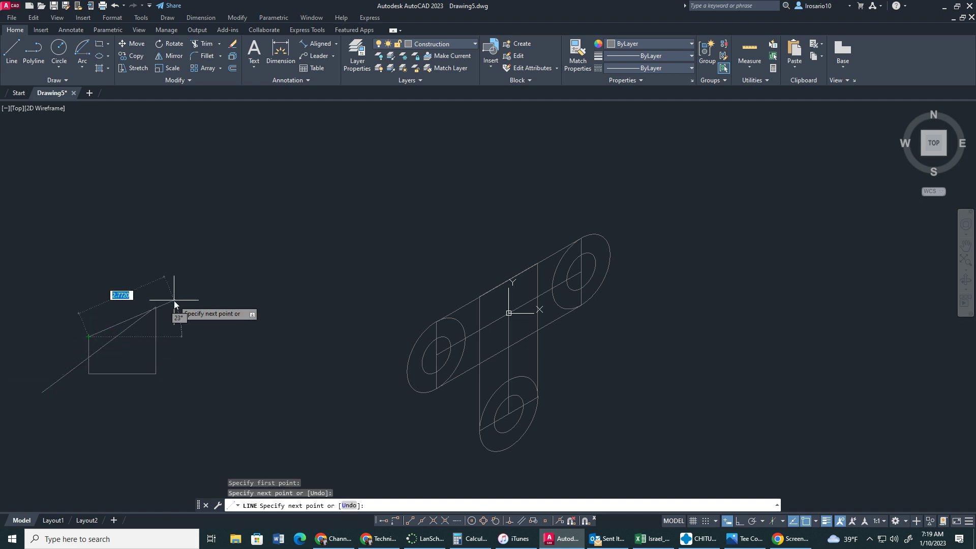
{"action": "key", "text": "Escape"}
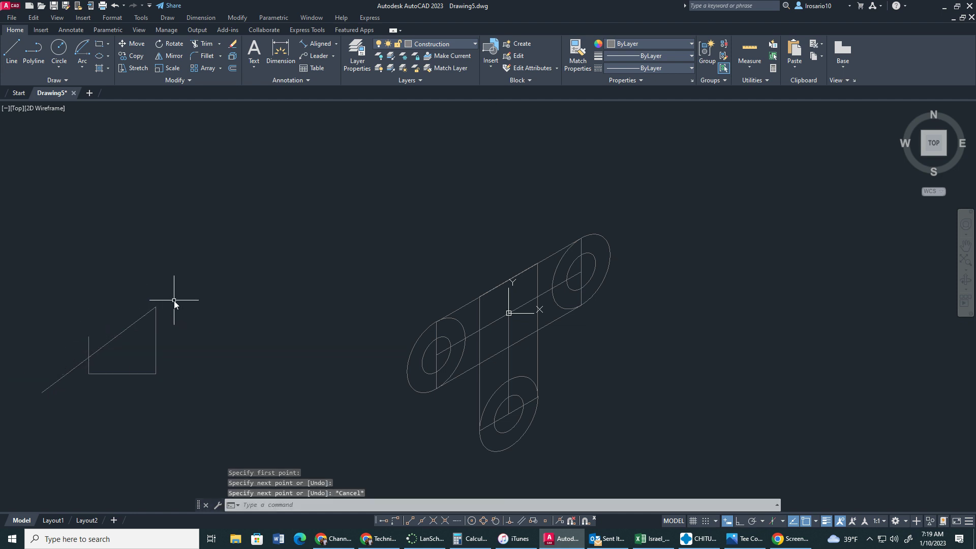
Trim the excess line beyond the rib triangle and make Dimension the current layer.
{"action": "left_click", "coordinate": [219, 47]}
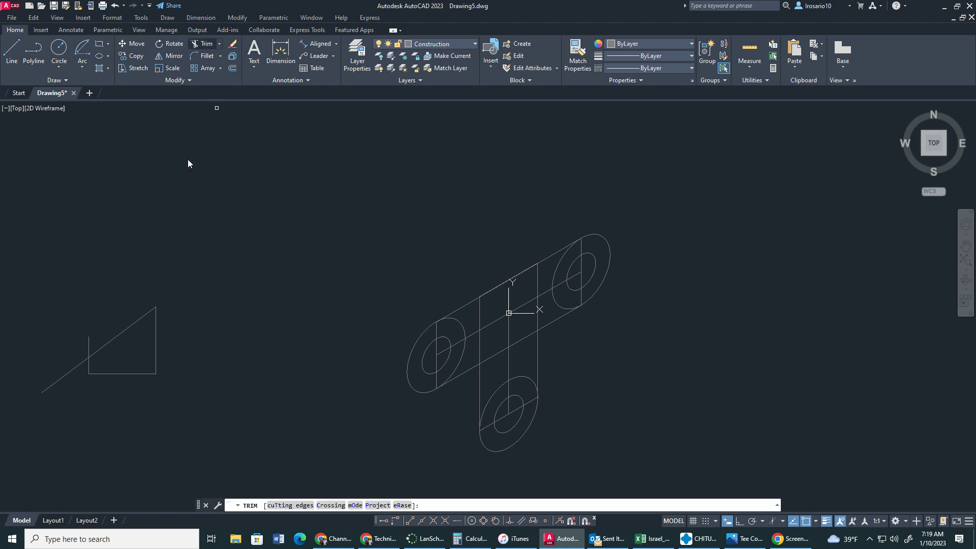
{"action": "left_click", "coordinate": [89, 344]}
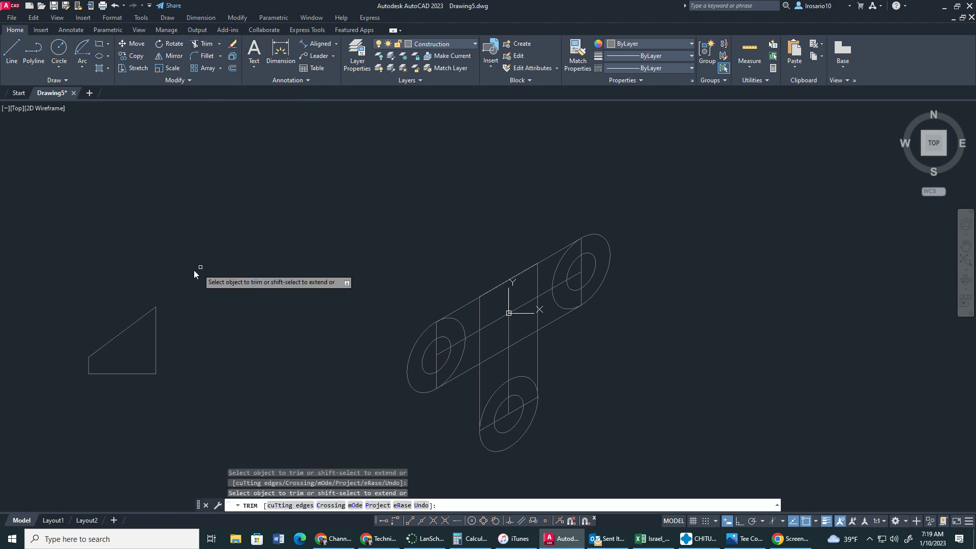
{"action": "left_click", "coordinate": [468, 41]}
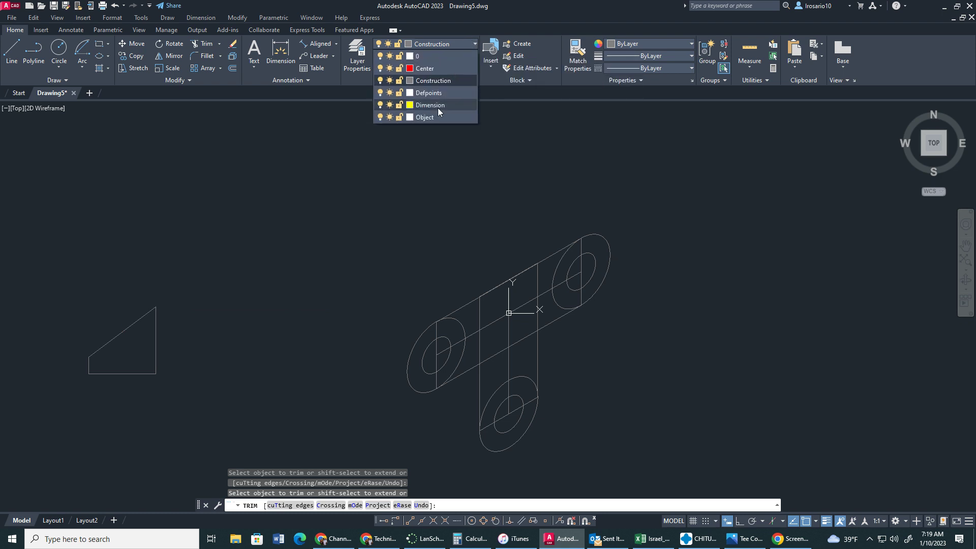
{"action": "left_click", "coordinate": [437, 108]}
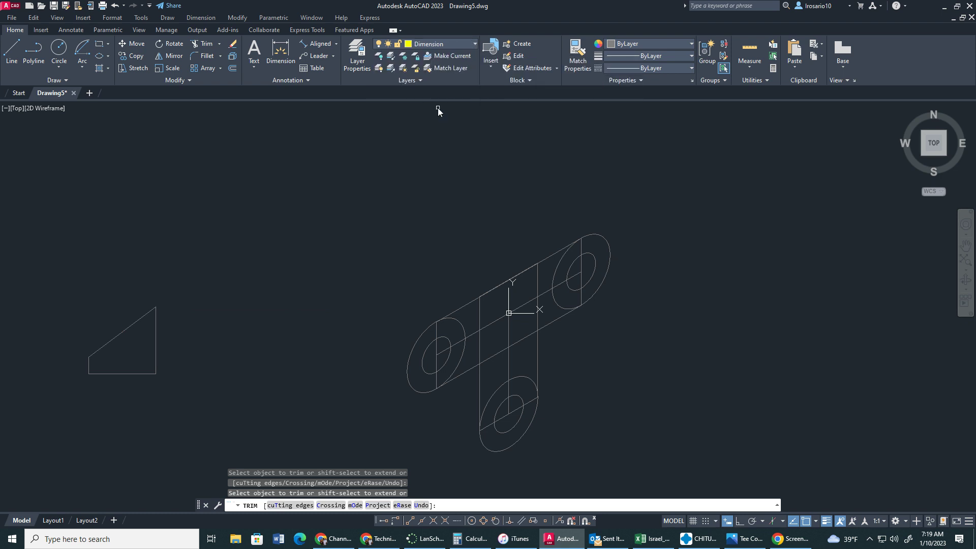
Dimension the rib's short left edge as a 0.4929 linear dimension, then turn Ortho on.
{"action": "left_click", "coordinate": [337, 46]}
{"action": "left_click", "coordinate": [319, 81]}
{"action": "left_click", "coordinate": [85, 358]}
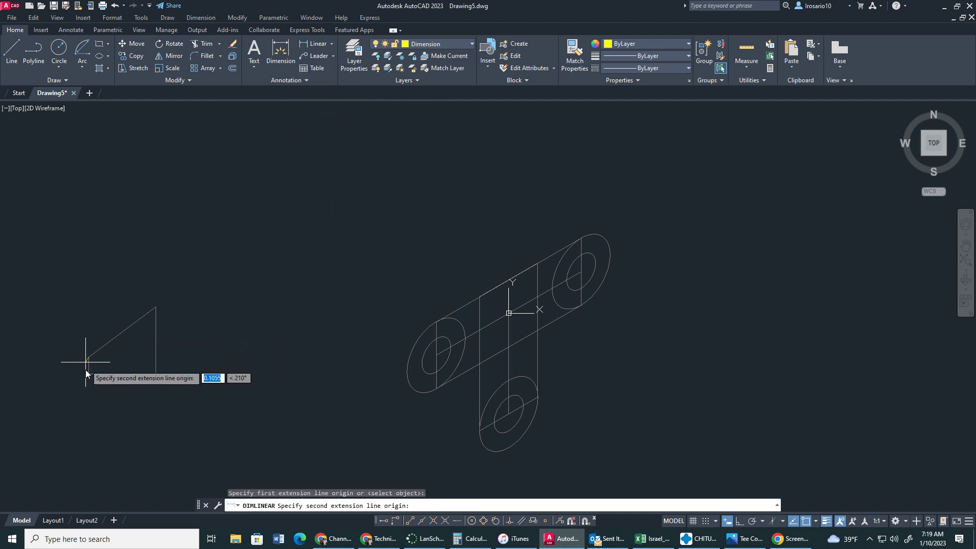
{"action": "left_click", "coordinate": [87, 374]}
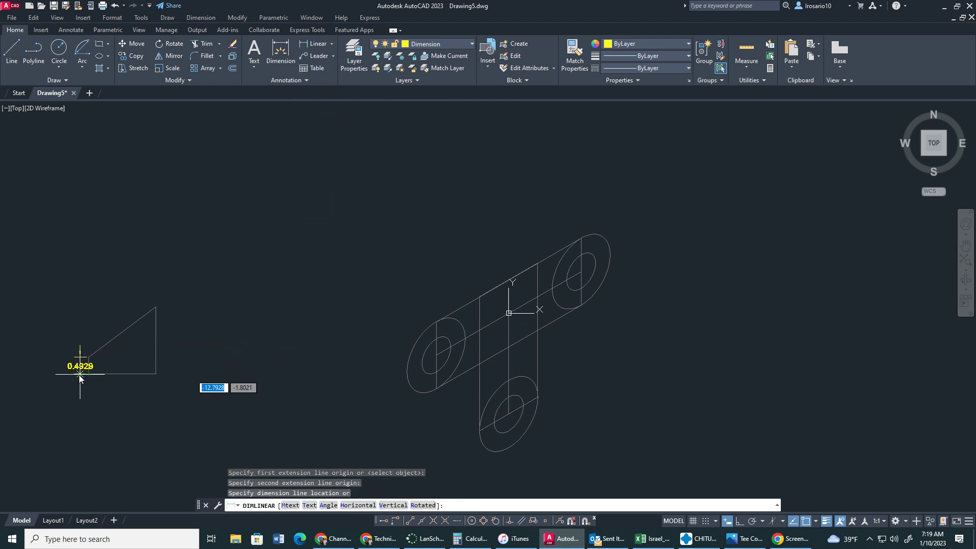
{"action": "left_click", "coordinate": [48, 376]}
{"action": "key", "text": "Escape"}
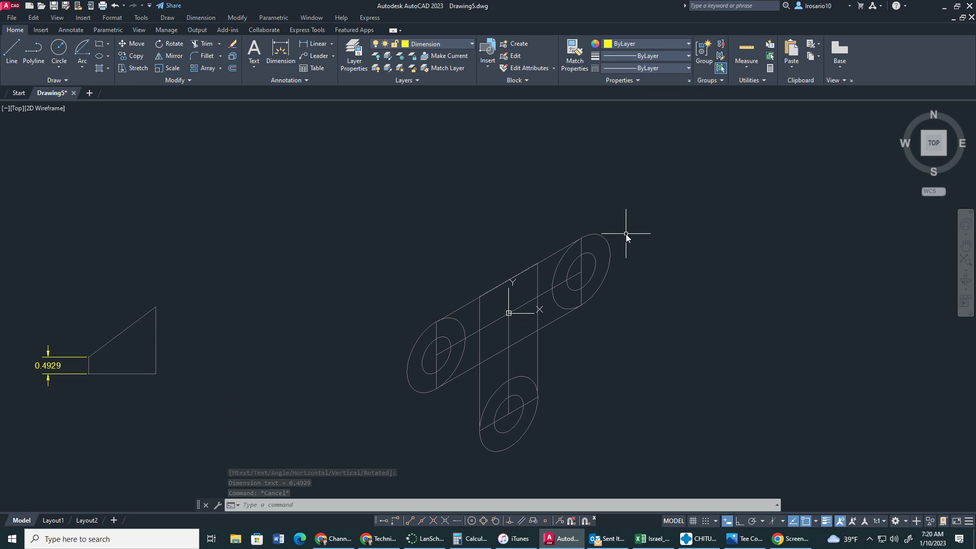
{"action": "left_click", "coordinate": [740, 521]}
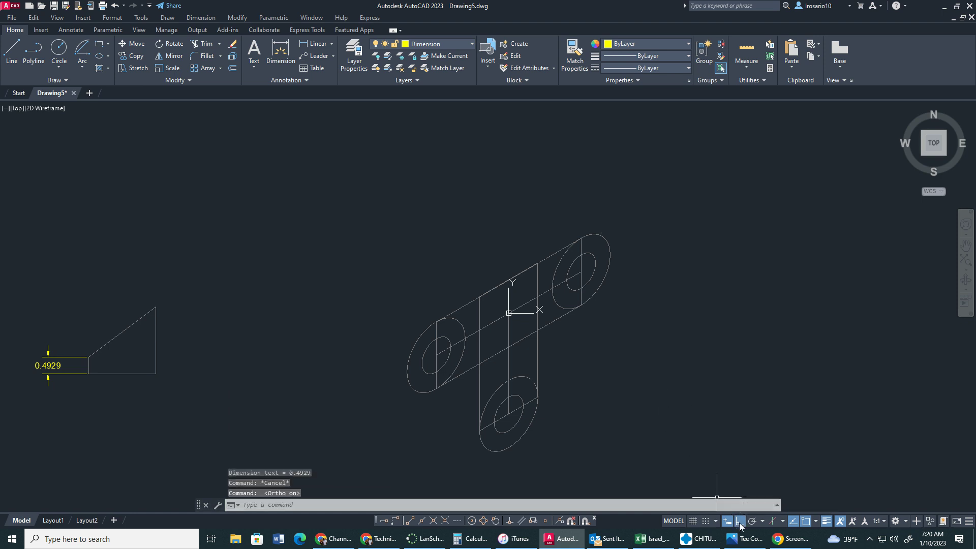
With isometric drafting on, draw a 2-unit vertical Construction line from the cylinder's top endpoint.
{"action": "left_click", "coordinate": [773, 522]}
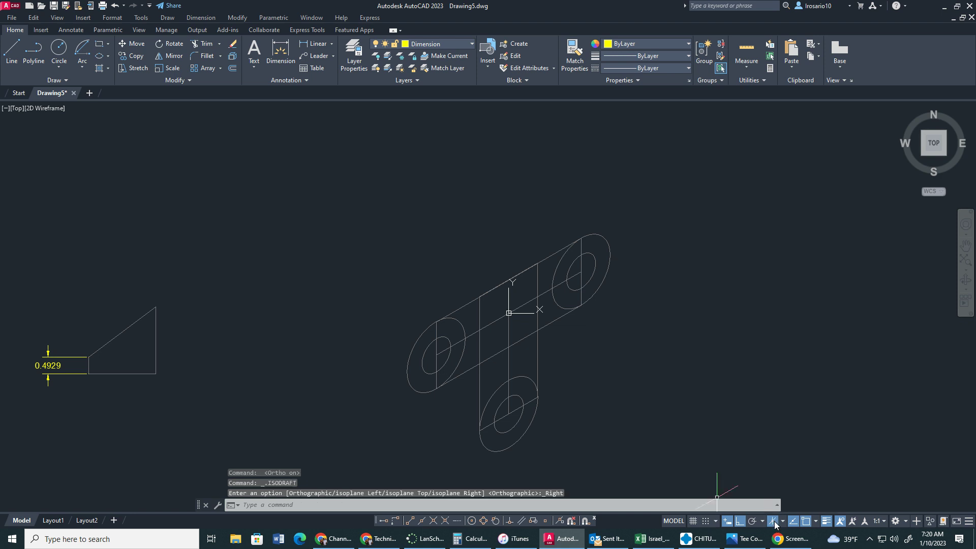
{"action": "left_click", "coordinate": [11, 57]}
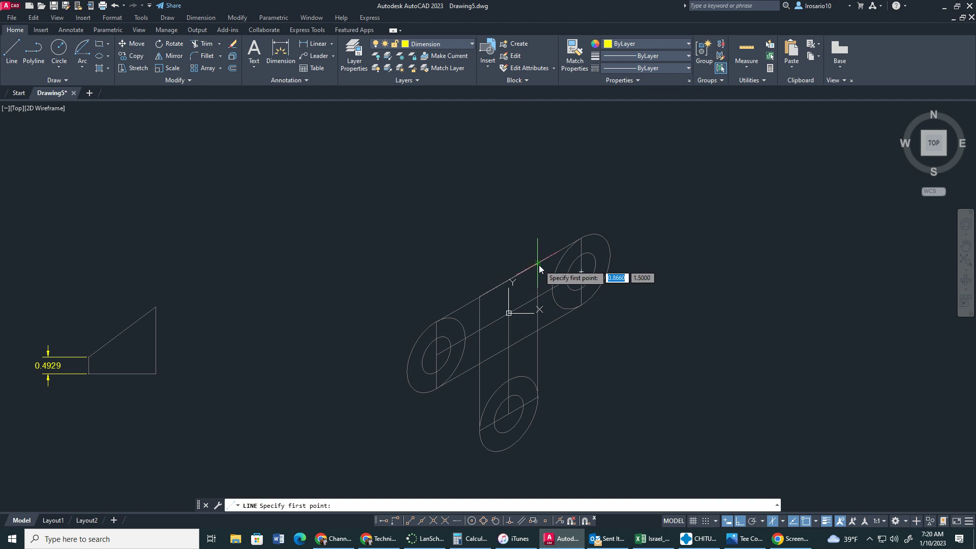
{"action": "left_click", "coordinate": [460, 44]}
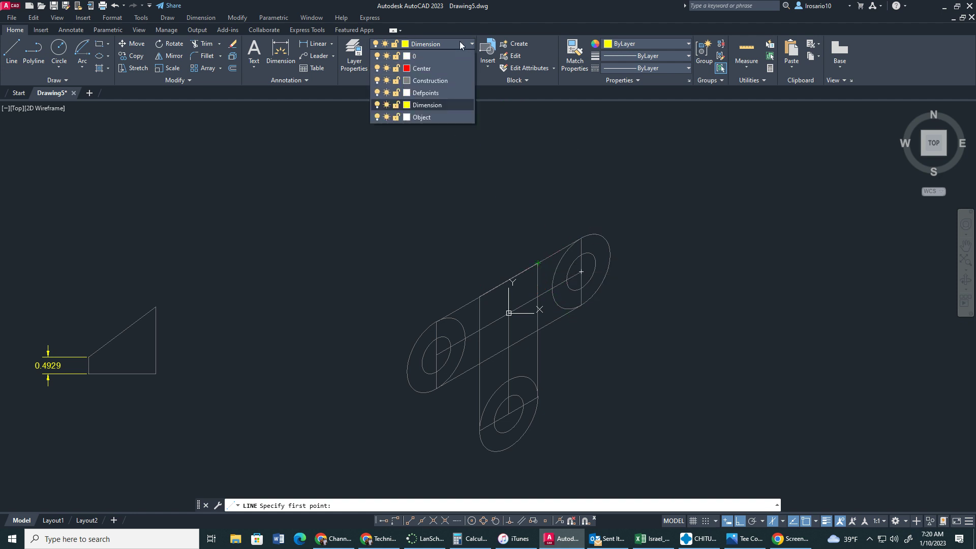
{"action": "left_click", "coordinate": [445, 82]}
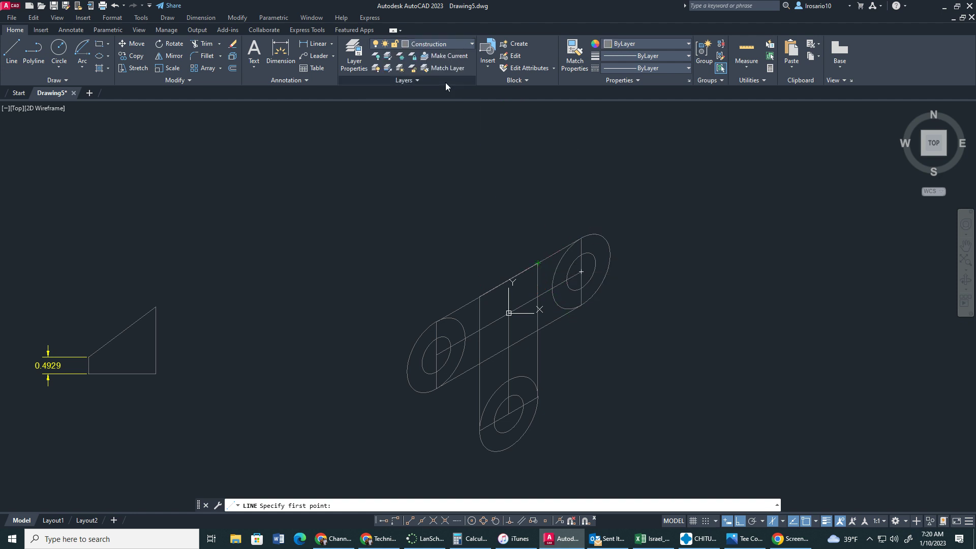
{"action": "left_click", "coordinate": [537, 263]}
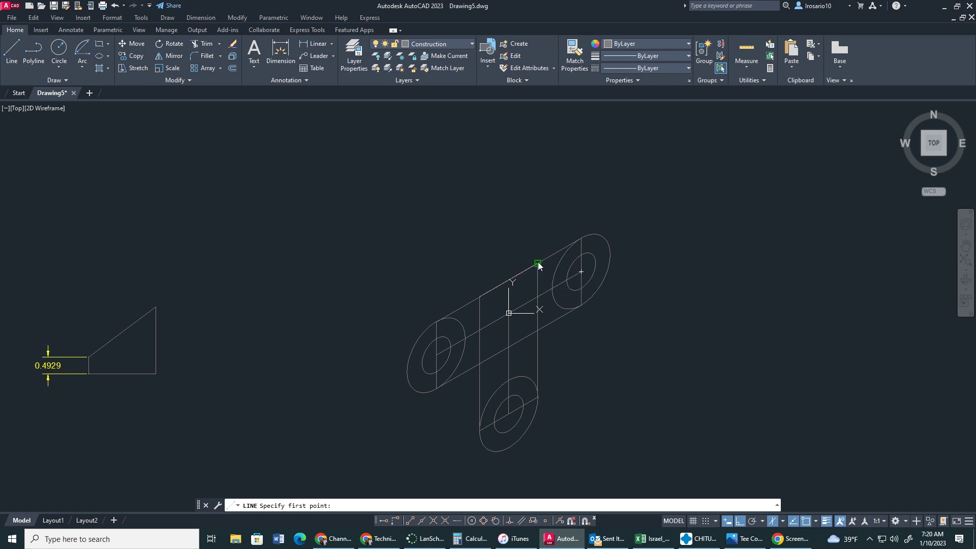
{"action": "type", "text": "2"}
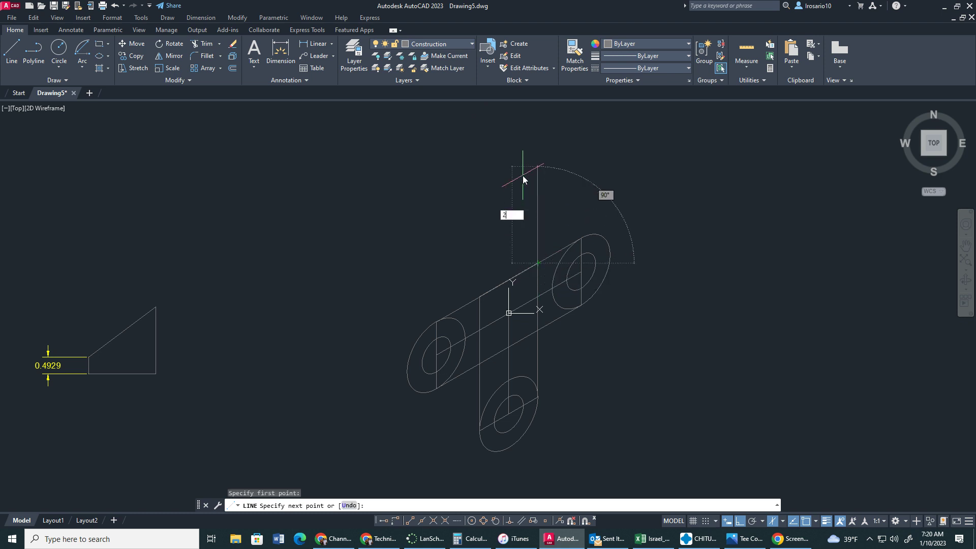
{"action": "key", "text": "Return"}
{"action": "key", "text": "Escape"}
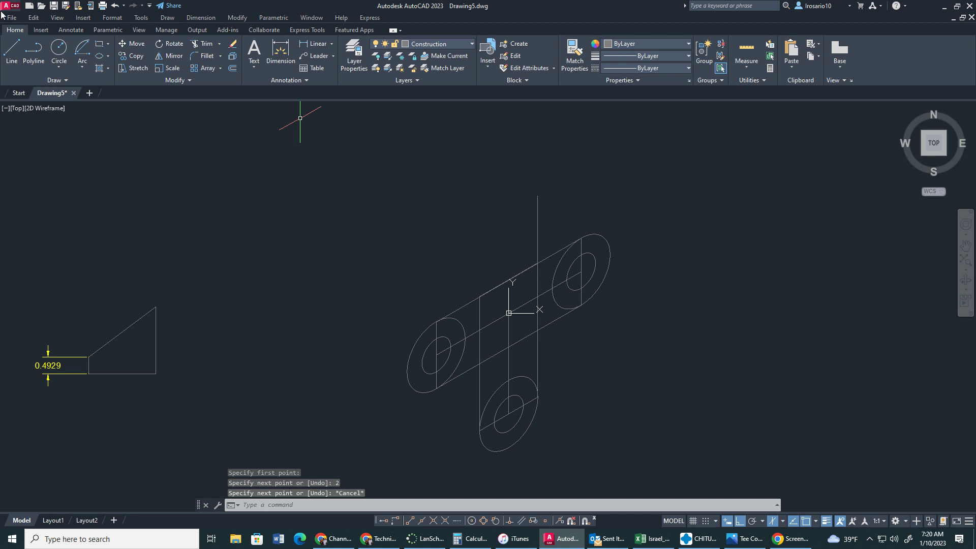
Draw the rib outline: corner at the intersection, a 0.4929 step, then a slanted edge to the guideline's top.
{"action": "key", "text": "Return"}
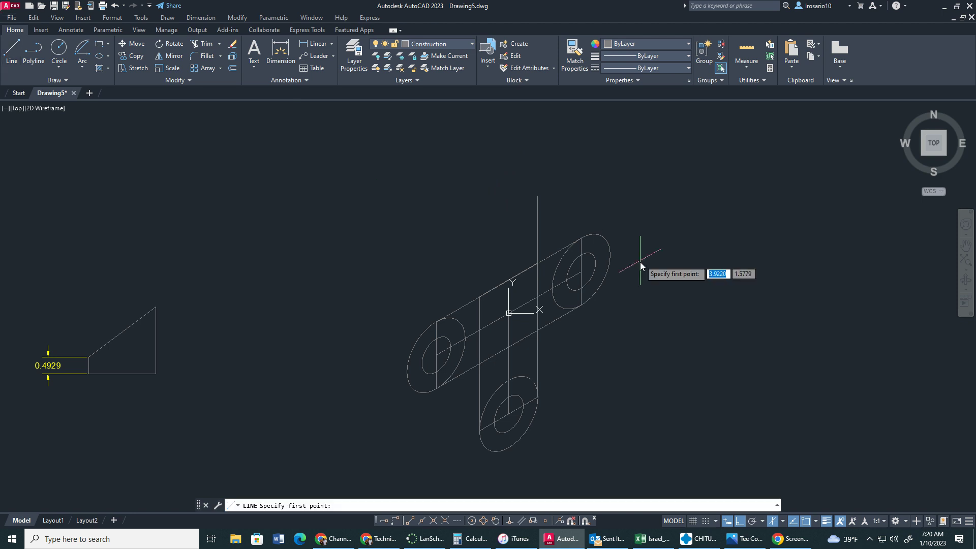
{"action": "left_click", "coordinate": [535, 263]}
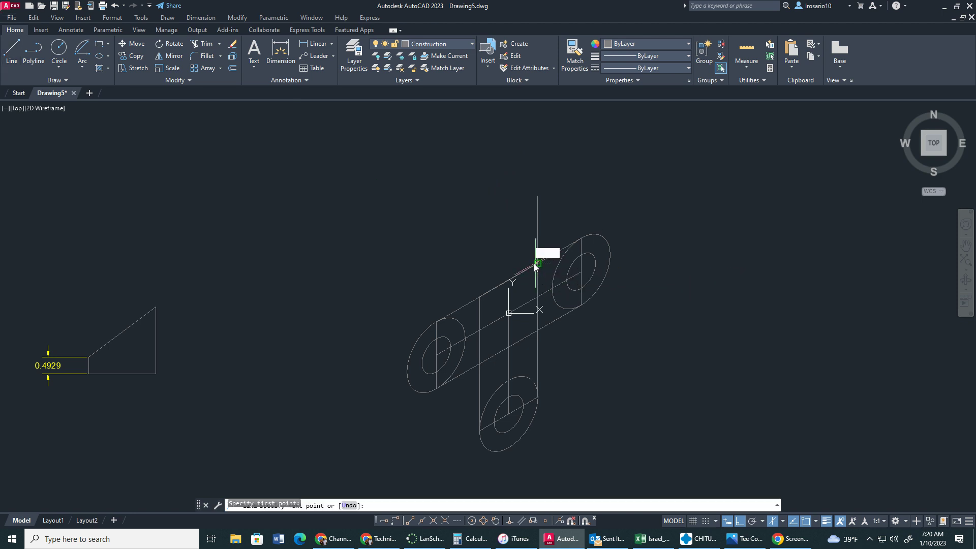
{"action": "left_click", "coordinate": [478, 298]}
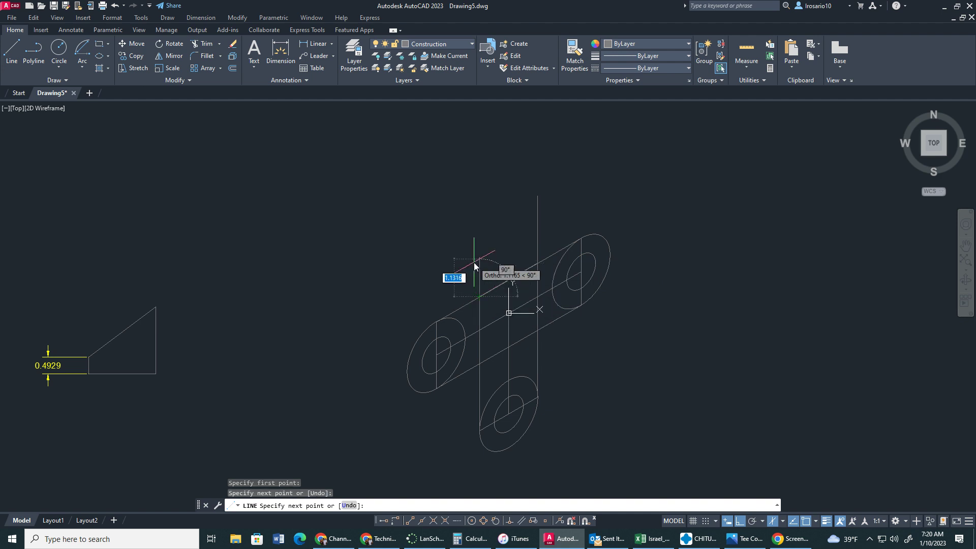
{"action": "key", "text": "BackSpace"}
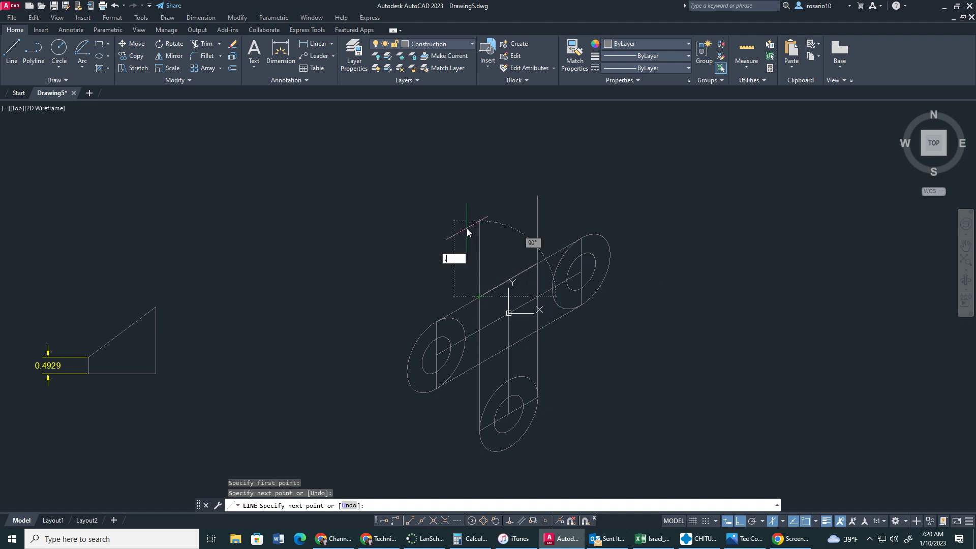
{"action": "type", "text": ".4929"}
{"action": "key", "text": "Return"}
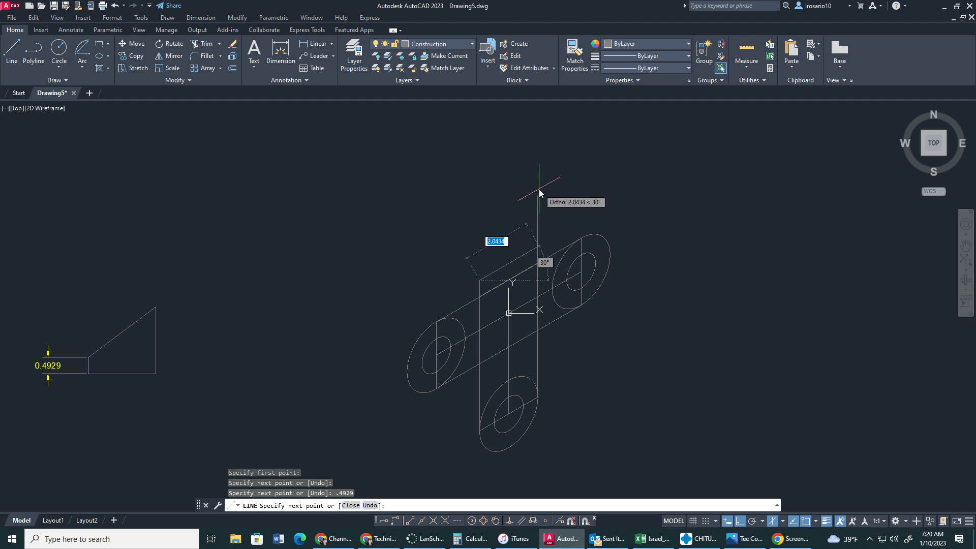
{"action": "left_click", "coordinate": [540, 199]}
{"action": "key", "text": "Escape"}
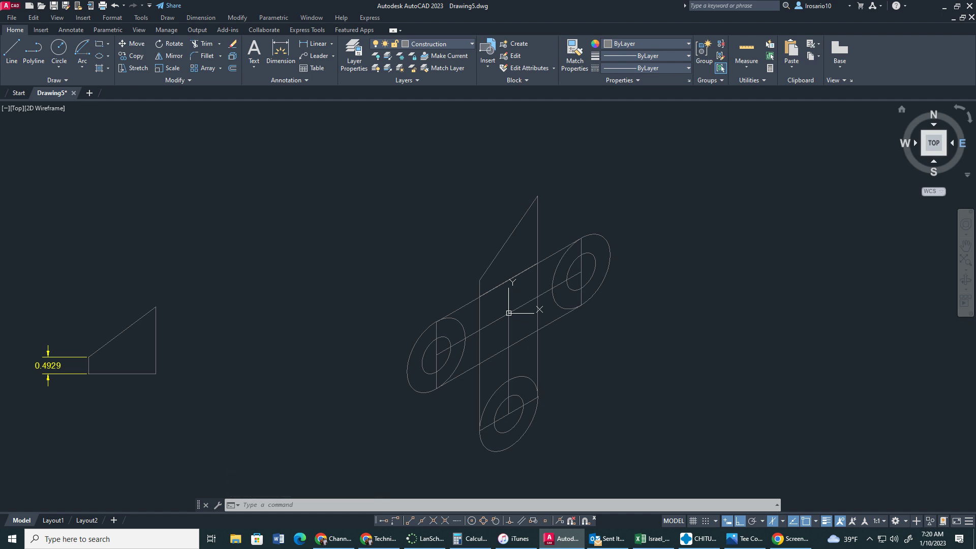
{"action": "key", "text": "alt+Tab"}
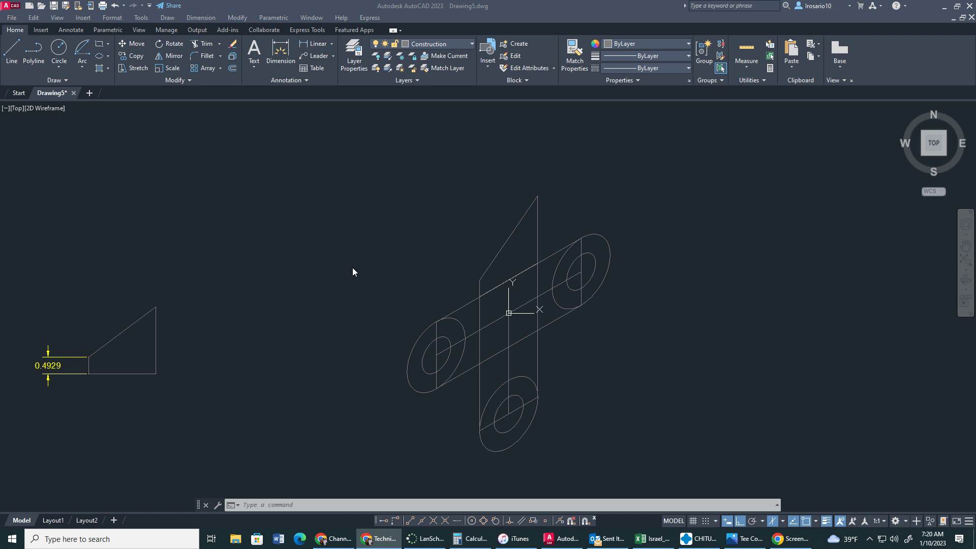
Select the inner and outer ellipses of the left, right and lower bosses and move them to the Object layer.
{"action": "middle_click_drag", "start_coordinate": [541, 221], "coordinate": [538, 229]}
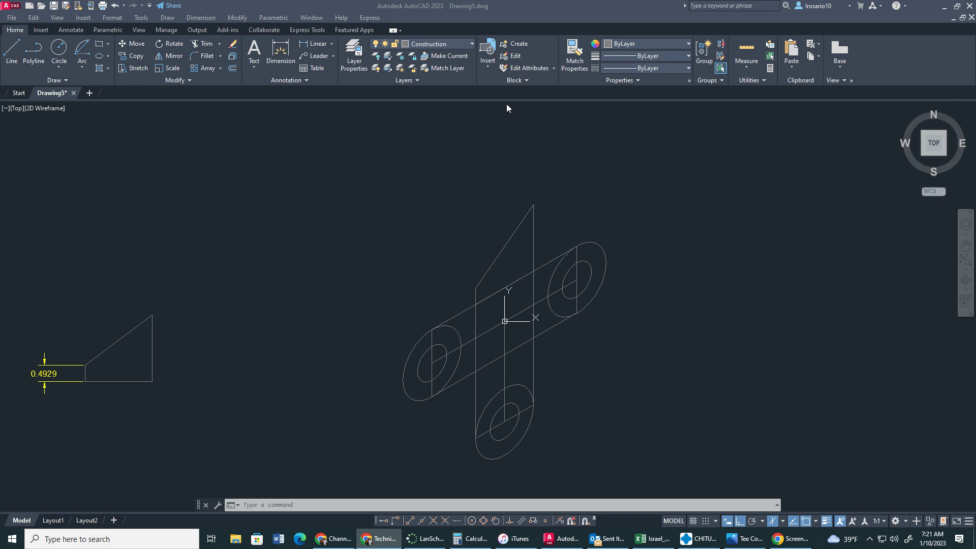
{"action": "left_click", "coordinate": [455, 329]}
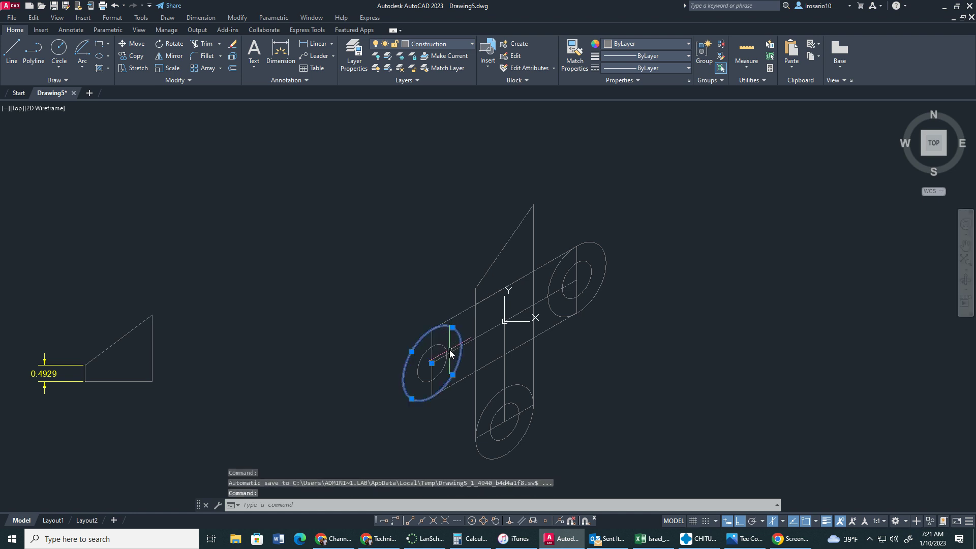
{"action": "left_click", "coordinate": [450, 351]}
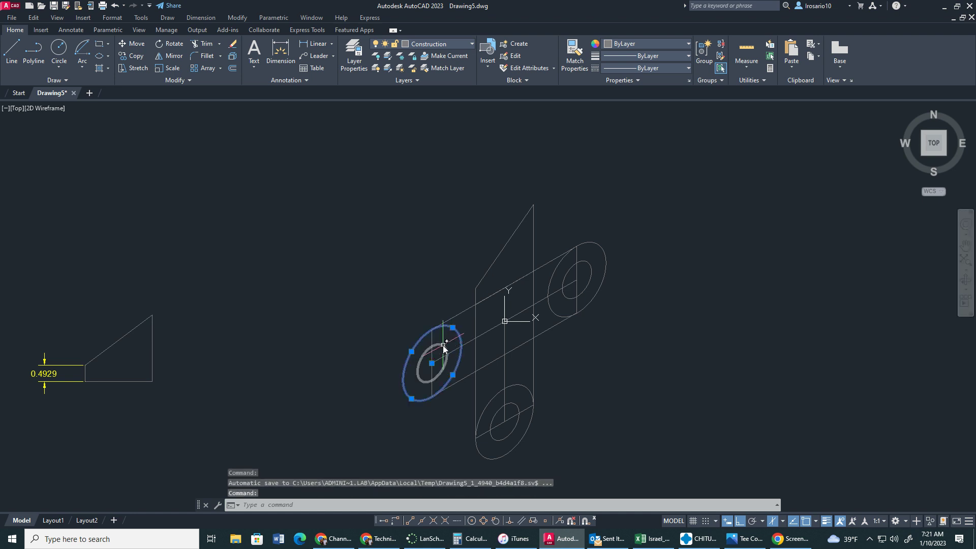
{"action": "left_click", "coordinate": [556, 269]}
{"action": "left_click", "coordinate": [565, 284]}
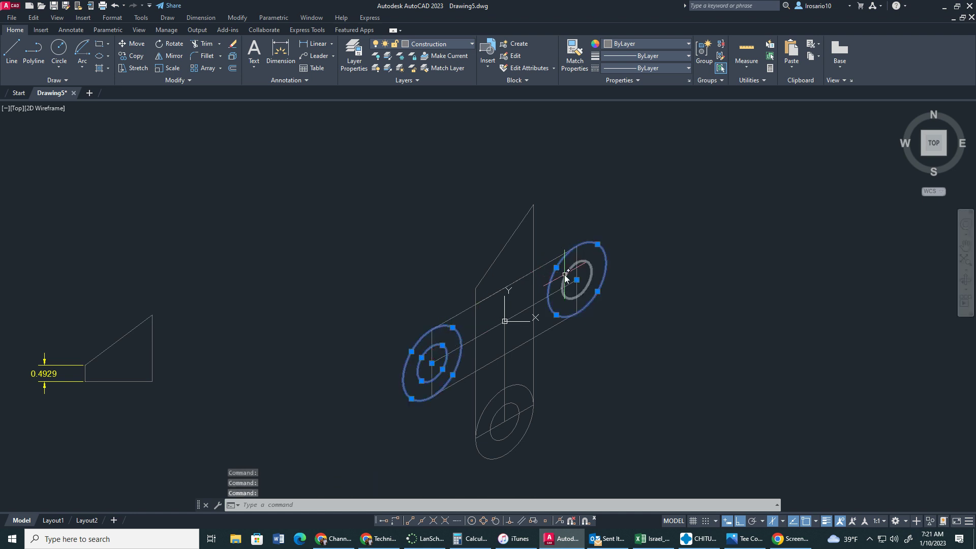
{"action": "left_click", "coordinate": [520, 399]}
{"action": "left_click", "coordinate": [516, 406]}
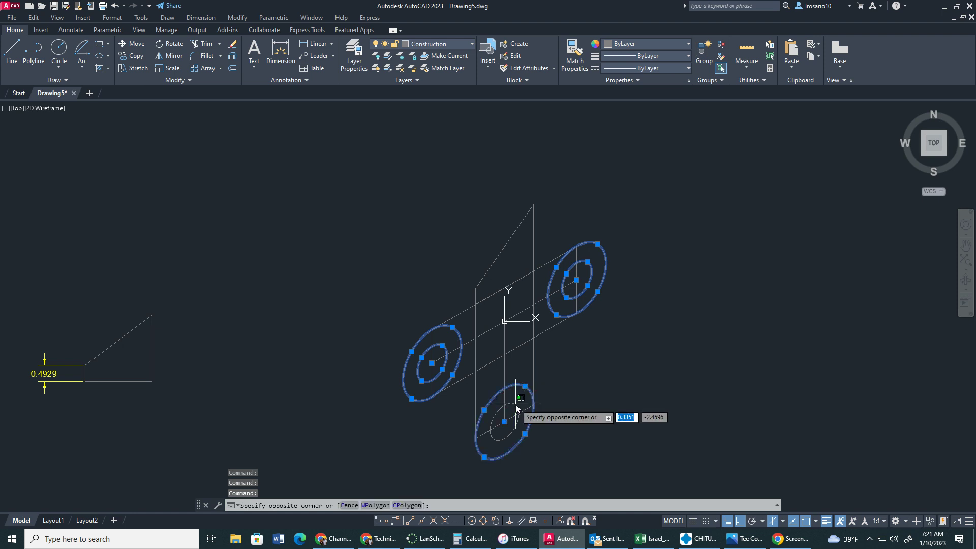
{"action": "left_click", "coordinate": [516, 407]}
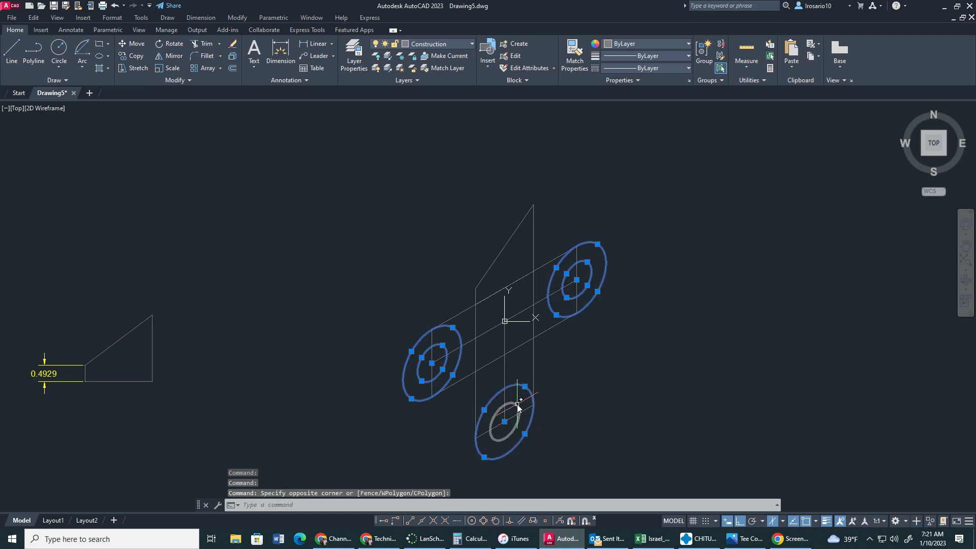
{"action": "left_click", "coordinate": [429, 40]}
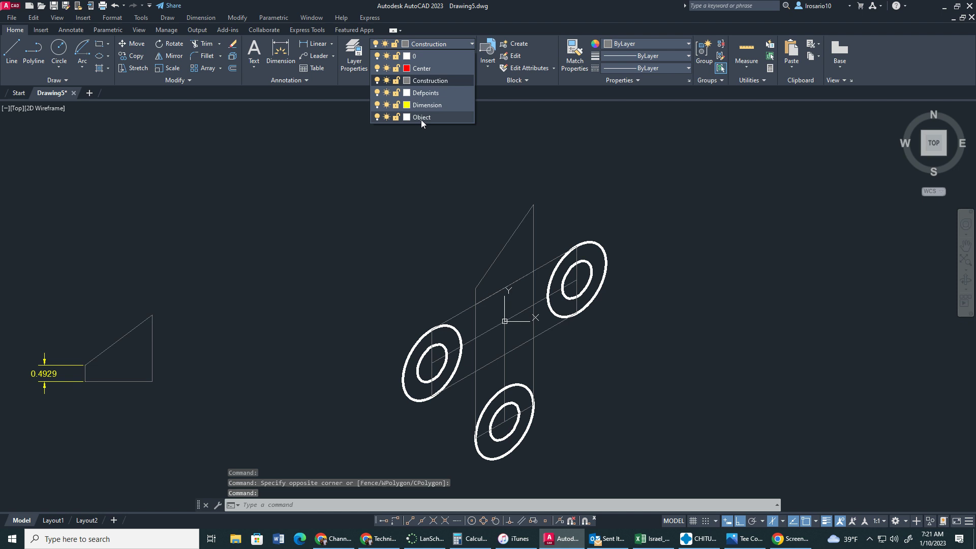
{"action": "left_click", "coordinate": [422, 117]}
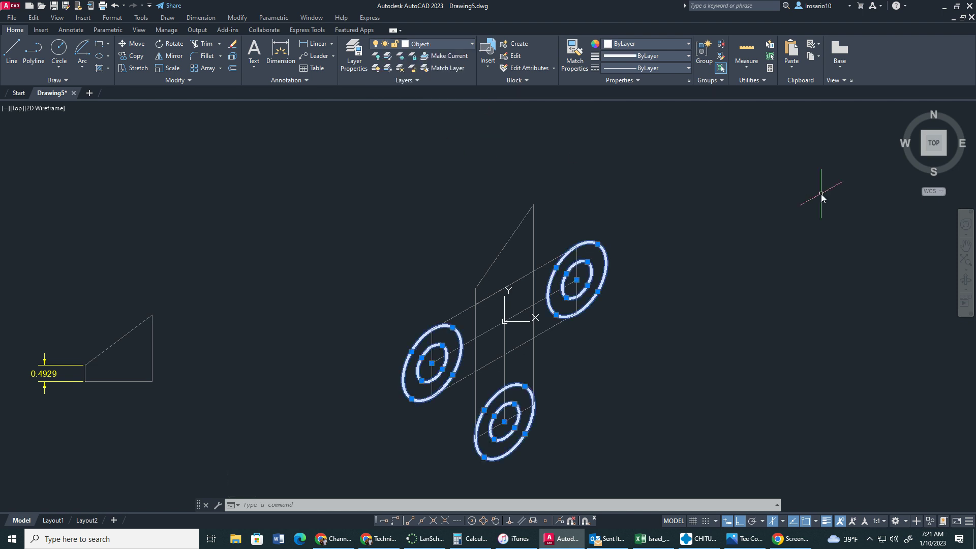
{"action": "key", "text": "Escape"}
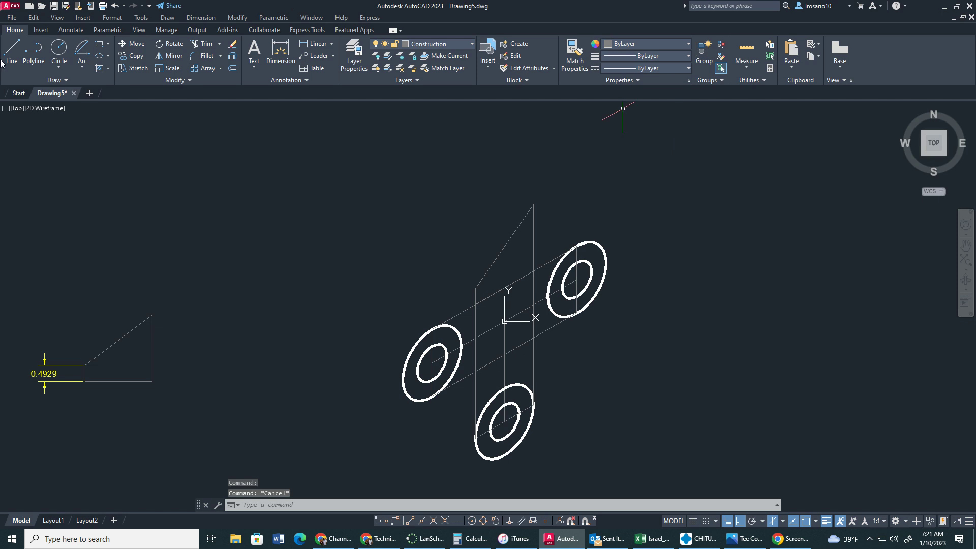
On the Object layer, trace the top edge and rib outline from the left boss to the right boss.
{"action": "left_click", "coordinate": [463, 41]}
{"action": "left_click", "coordinate": [419, 120]}
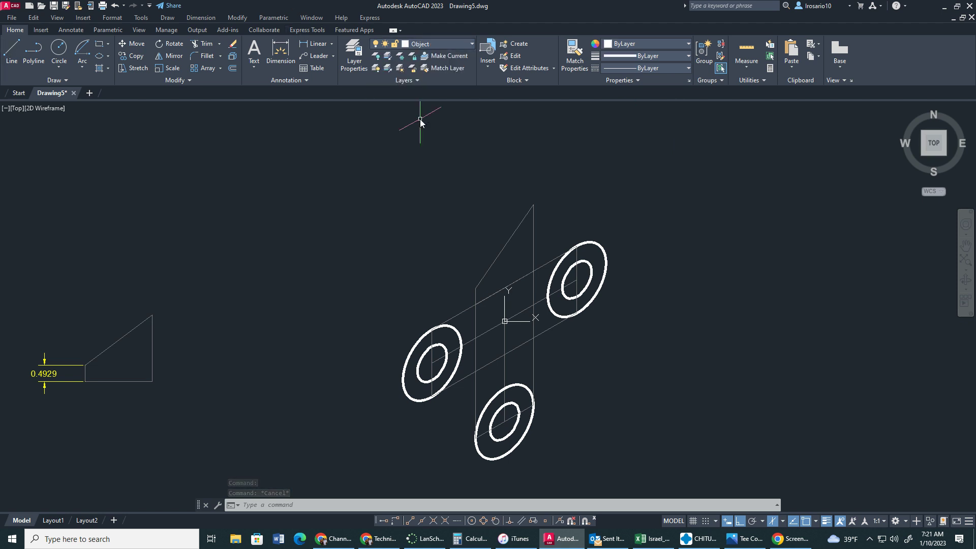
{"action": "left_click", "coordinate": [11, 51]}
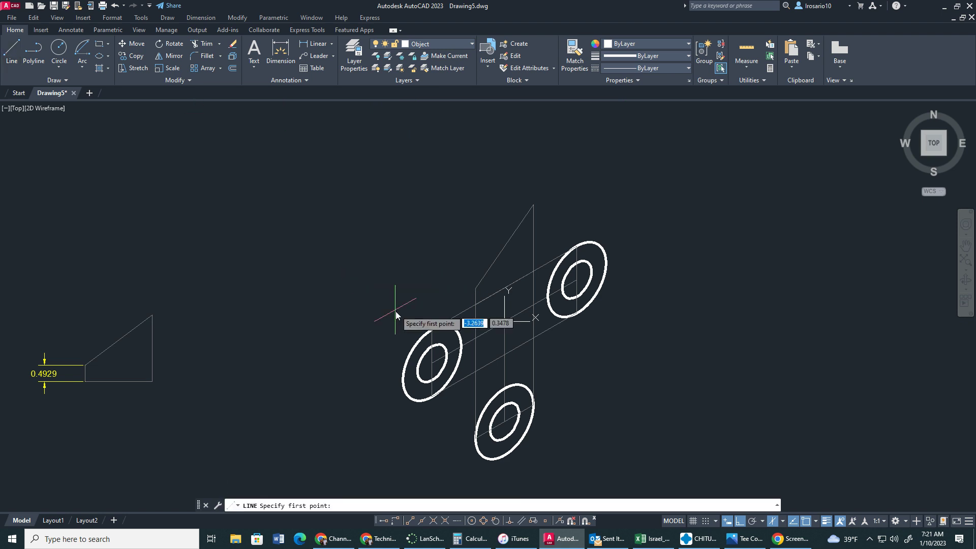
{"action": "left_click", "coordinate": [433, 331]}
{"action": "left_click", "coordinate": [475, 305]}
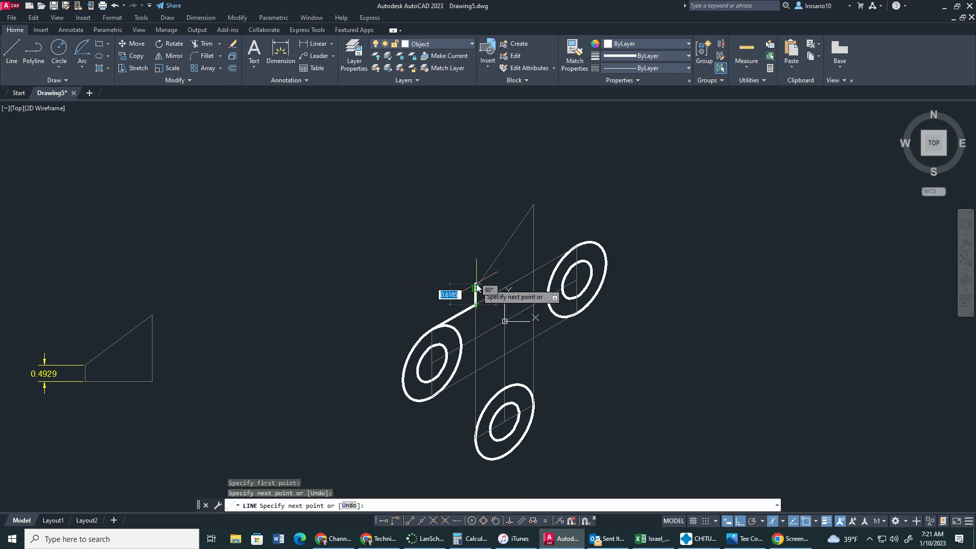
{"action": "left_click", "coordinate": [476, 288]}
{"action": "left_click", "coordinate": [533, 254]}
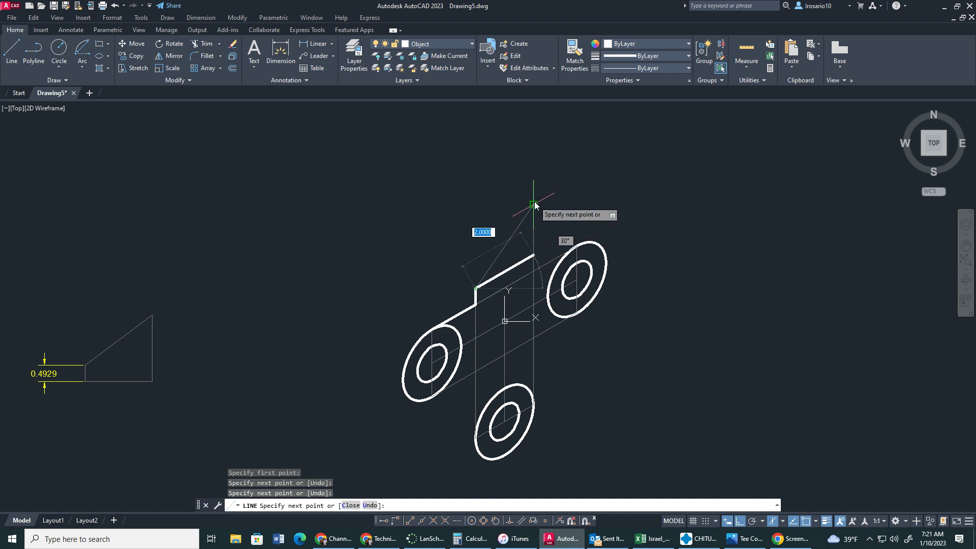
{"action": "left_click", "coordinate": [534, 205]}
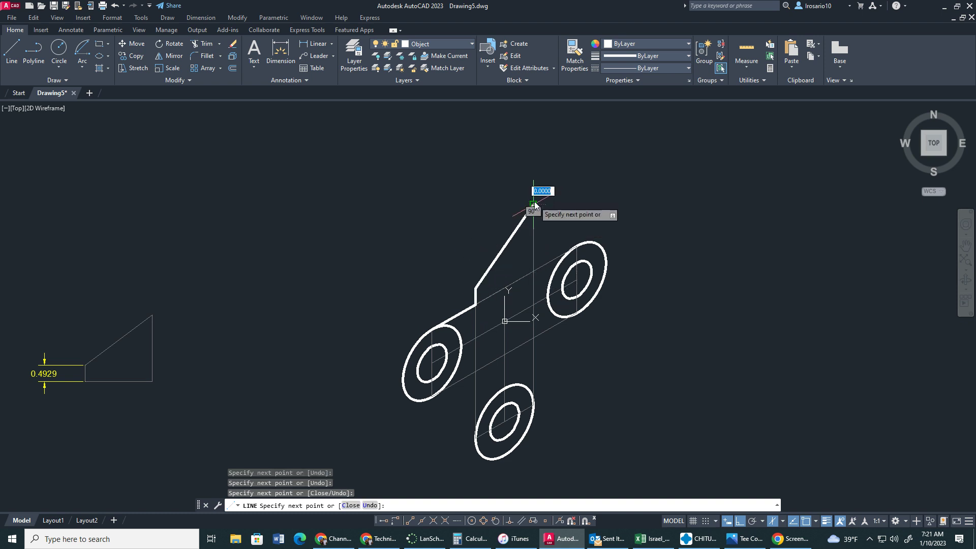
{"action": "left_click", "coordinate": [534, 271]}
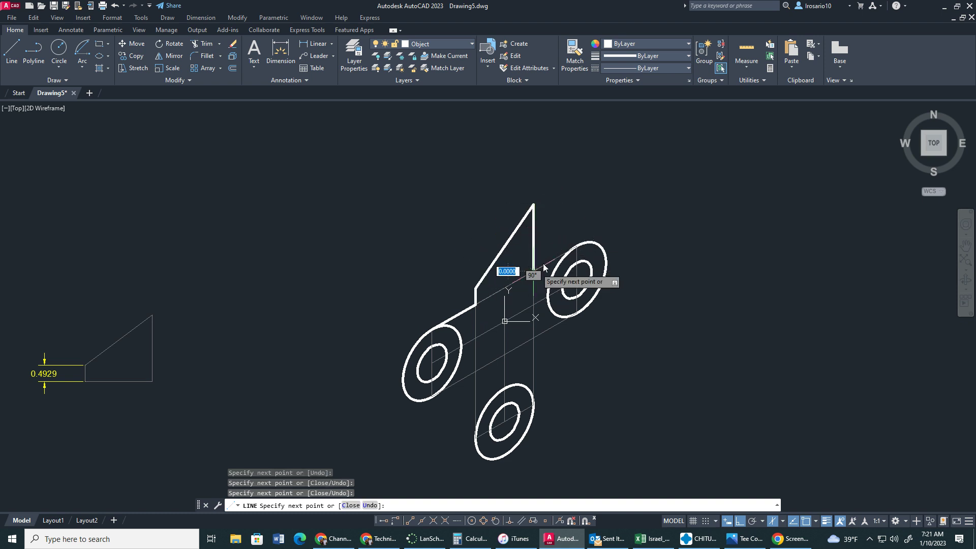
{"action": "left_click", "coordinate": [572, 250]}
{"action": "key", "text": "Escape"}
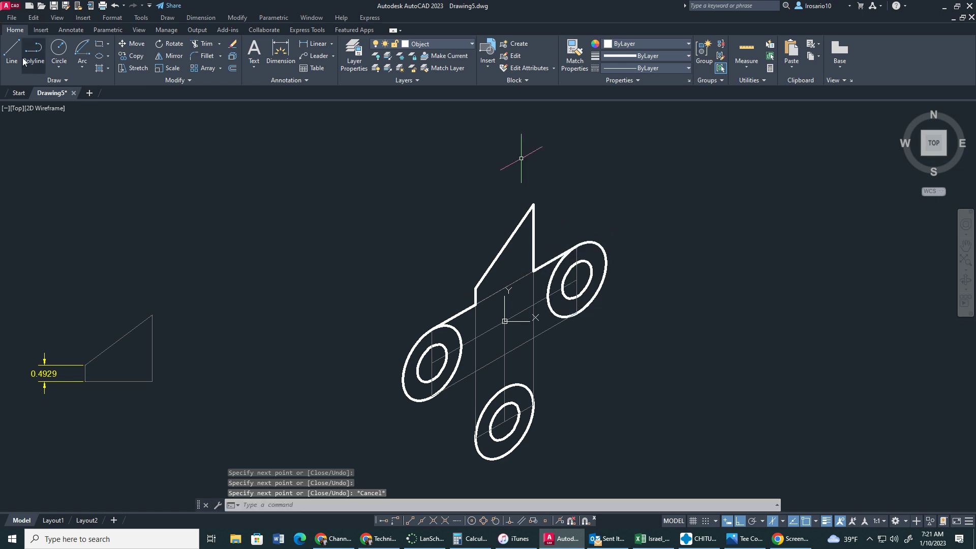
Trace the tee's lower edge and both vertical slab edges down to the lower boss.
{"action": "left_click", "coordinate": [12, 53]}
{"action": "left_click", "coordinate": [432, 396]}
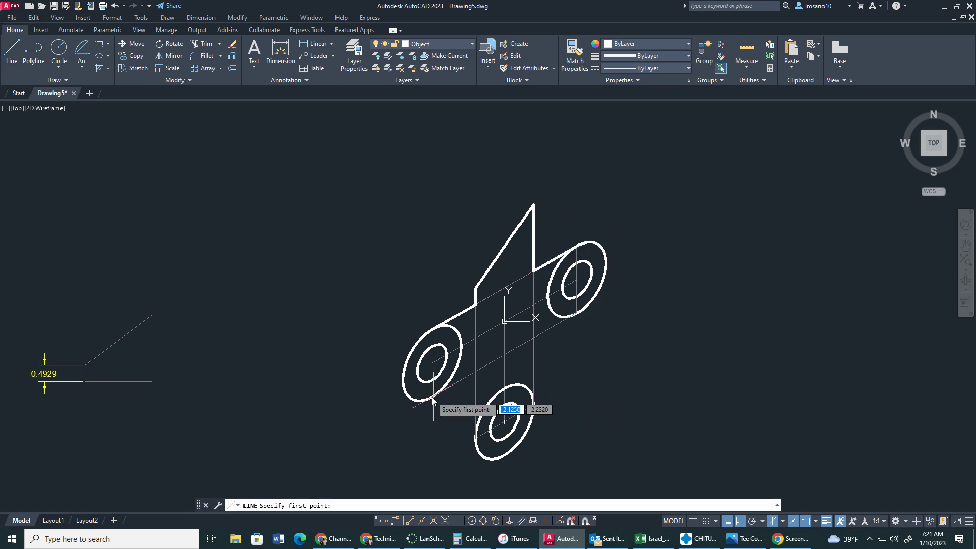
{"action": "left_click", "coordinate": [475, 372]}
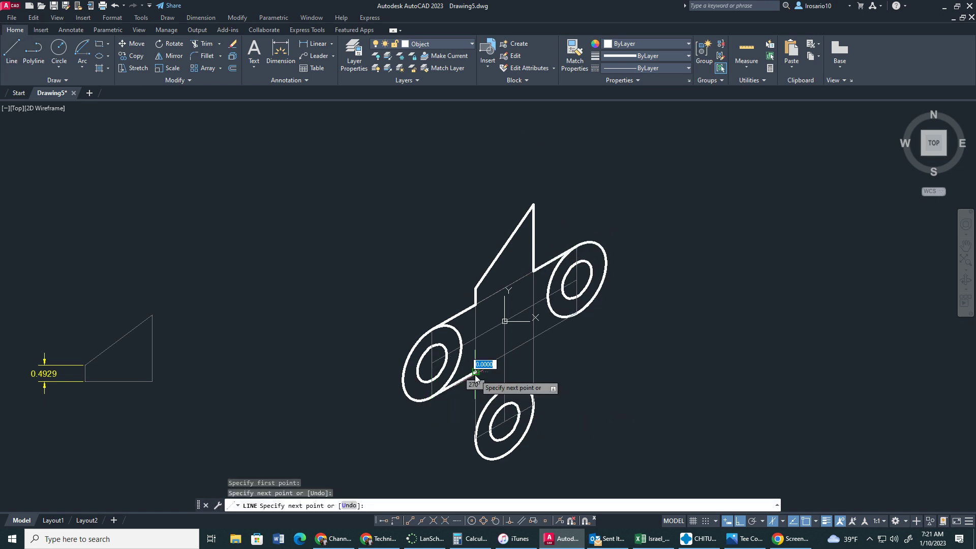
{"action": "left_click", "coordinate": [476, 438]}
{"action": "key", "text": "Escape"}
{"action": "left_click", "coordinate": [13, 53]}
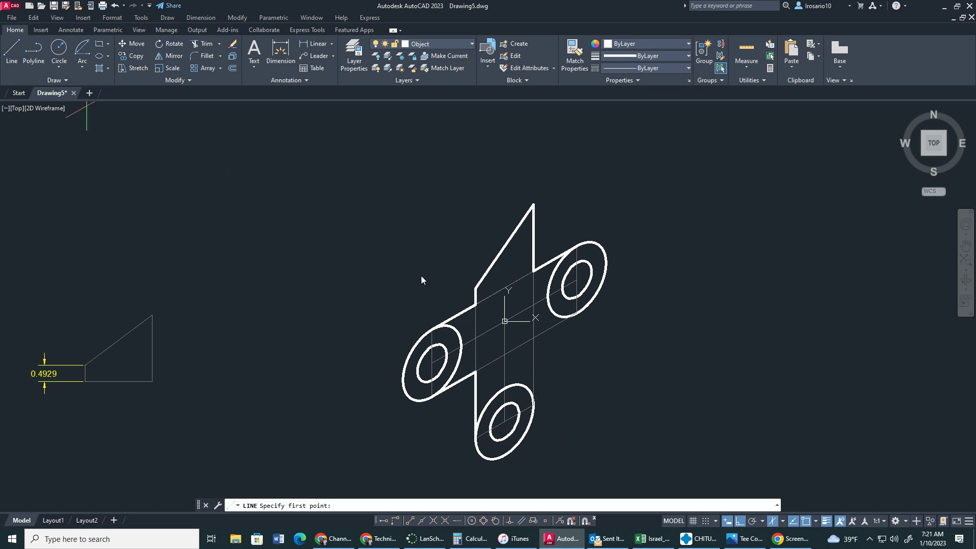
{"action": "left_click", "coordinate": [578, 314]}
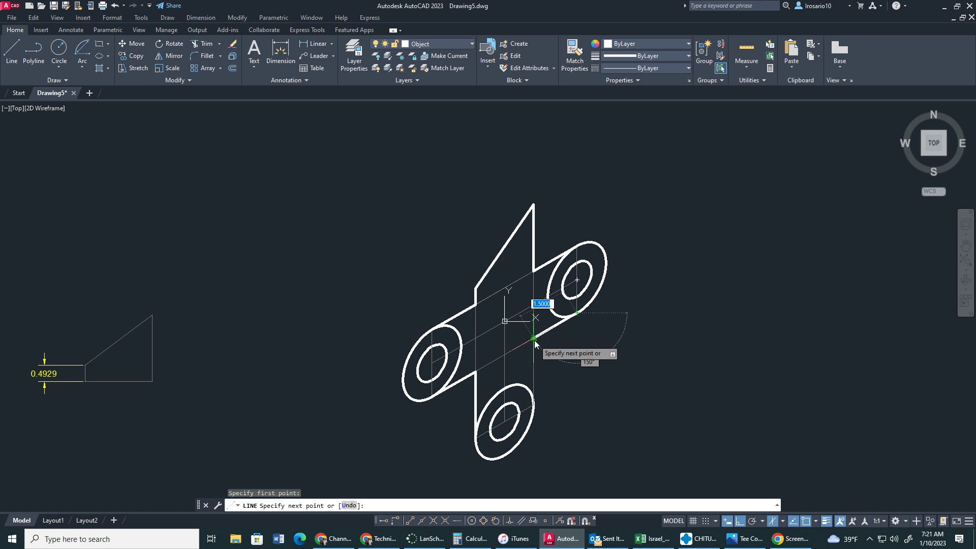
{"action": "left_click", "coordinate": [534, 341]}
{"action": "left_click", "coordinate": [534, 406]}
{"action": "key", "text": "Escape"}
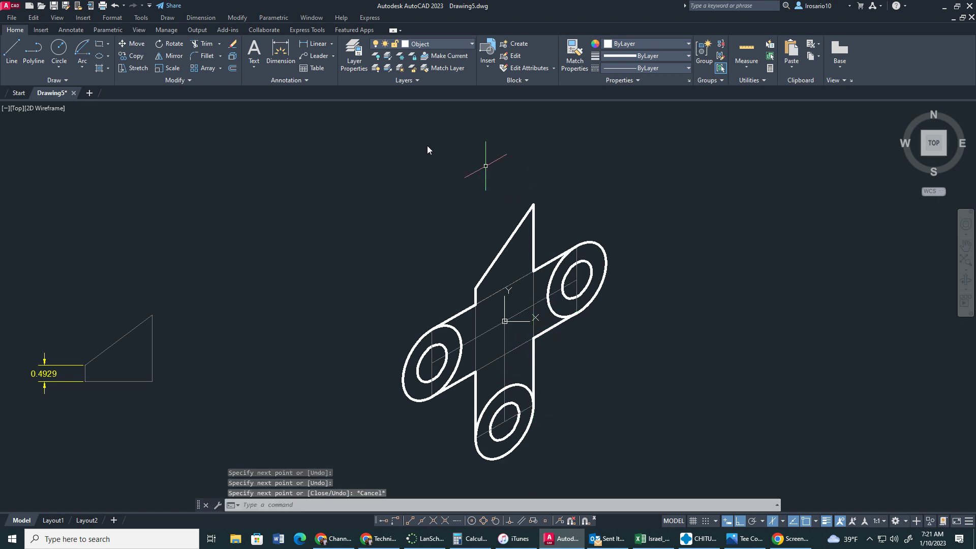
Trim the hidden arc of the left boss and the outer and small hidden arcs of the lower boss.
{"action": "left_click", "coordinate": [204, 45]}
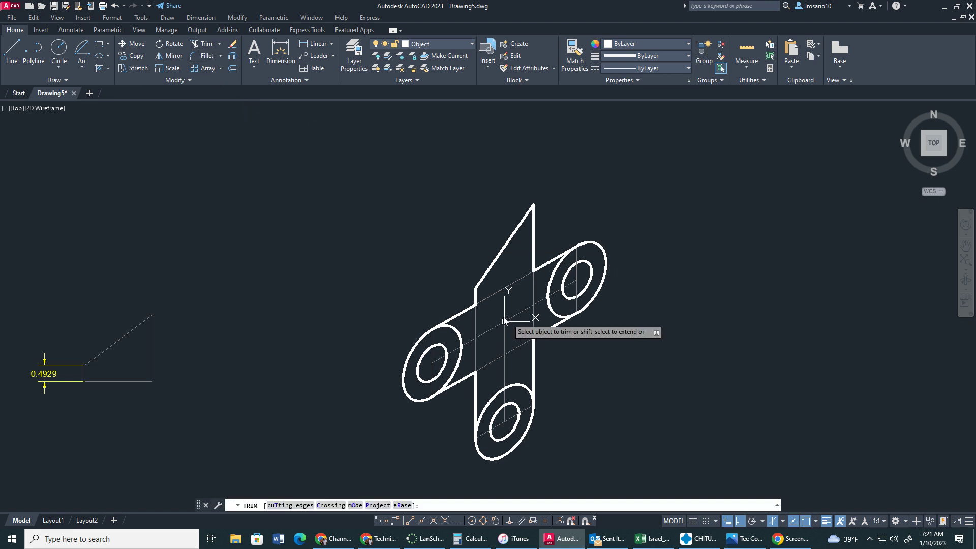
{"action": "left_click", "coordinate": [460, 351]}
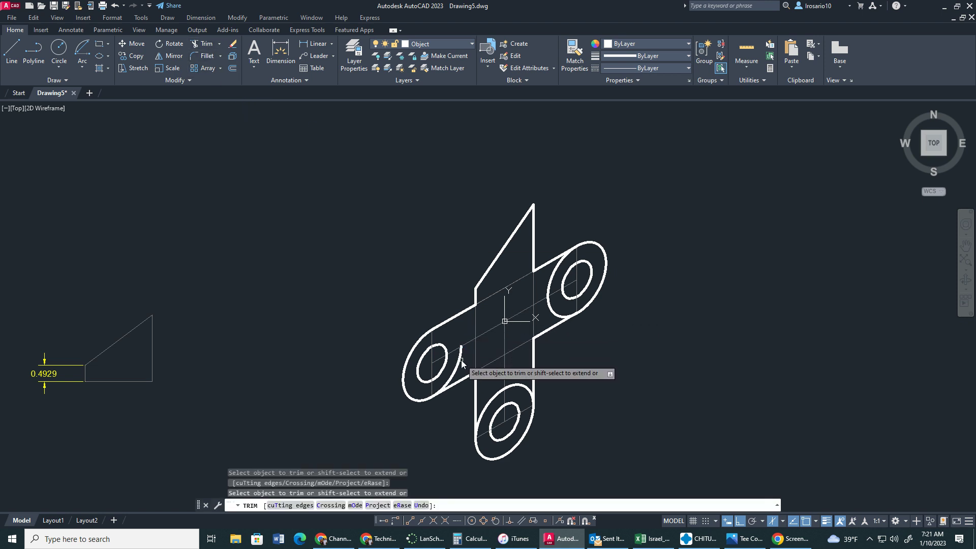
{"action": "left_click", "coordinate": [492, 402]}
{"action": "left_click", "coordinate": [515, 389]}
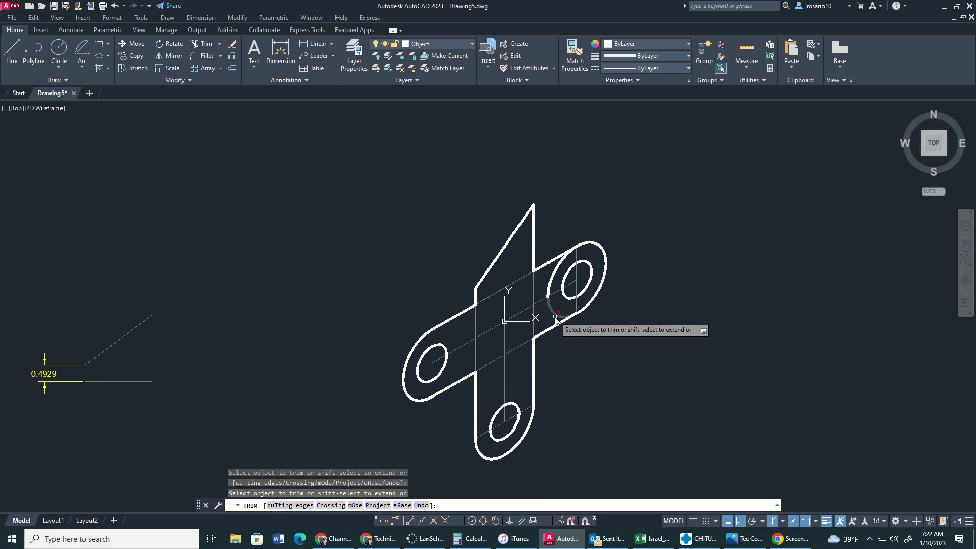